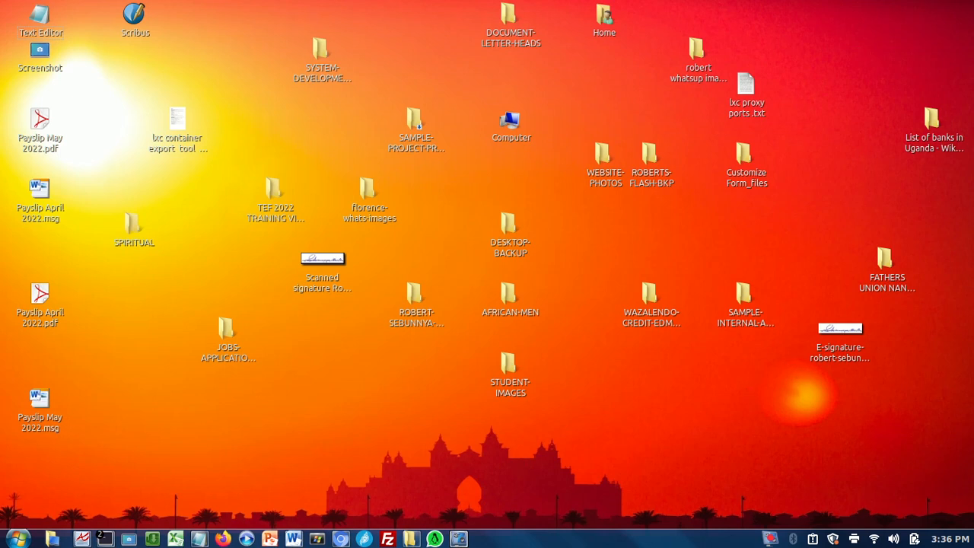
# Bring up the school management course outline, highlight the "Fees management module" item, and minimise the document.
pyautogui.click(293, 540)
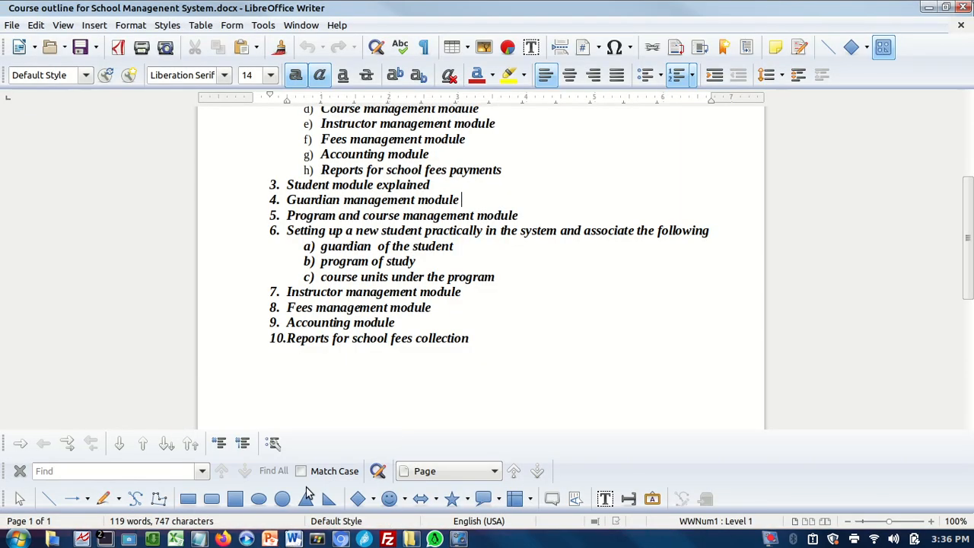
pyautogui.moveTo(288, 306); pyautogui.dragTo(445, 305)
pyautogui.click(453, 320)
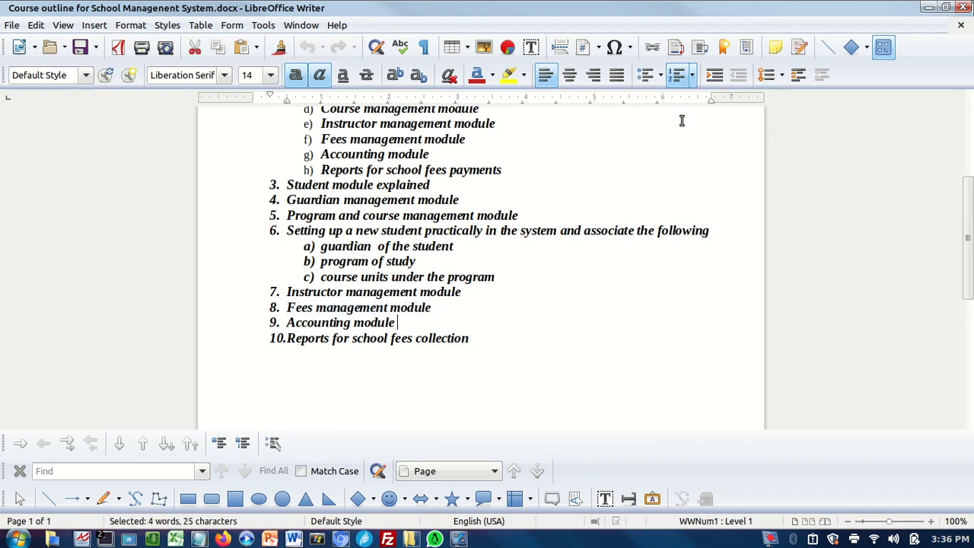
pyautogui.click(929, 11)
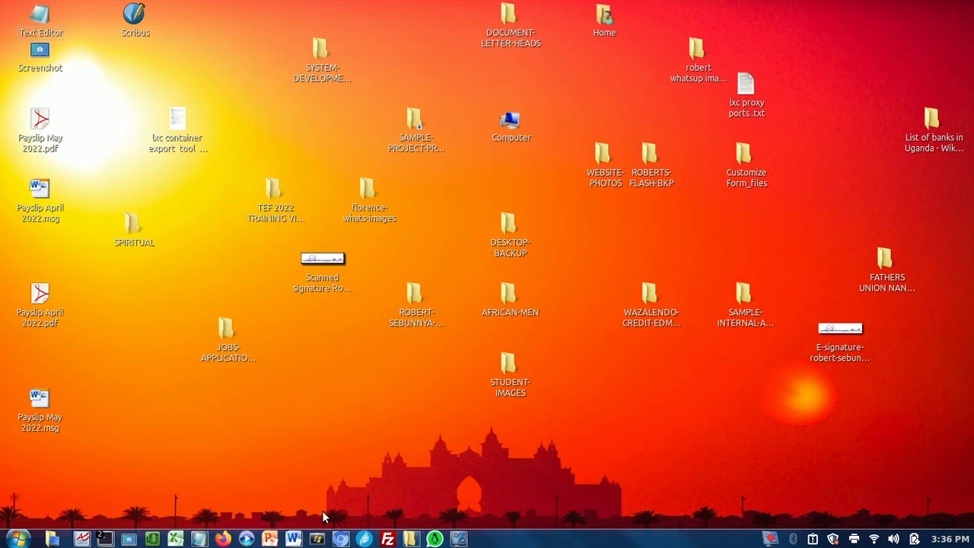
# Switch to Chromium and log in to the school's ERPNext site with the saved administrator username and password.
pyautogui.click(342, 539)
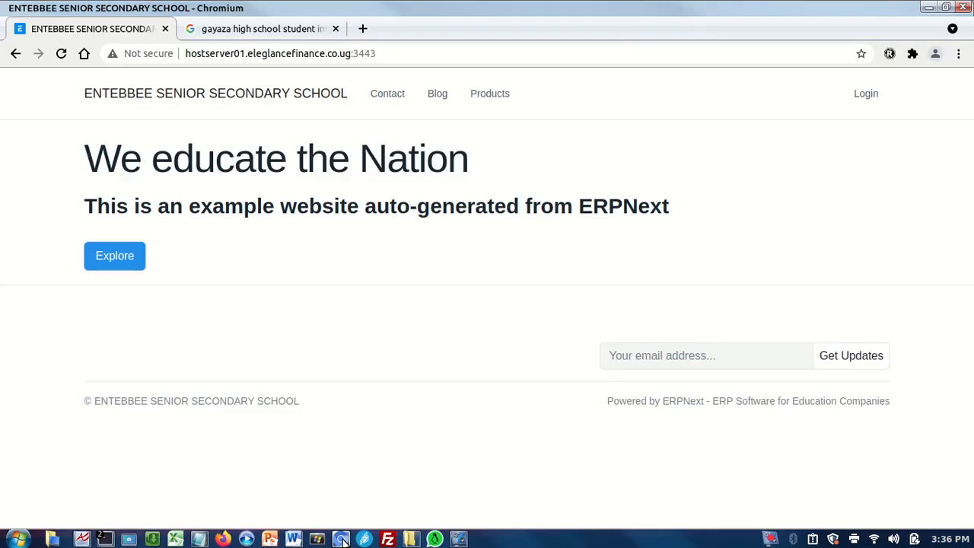
pyautogui.click(859, 99)
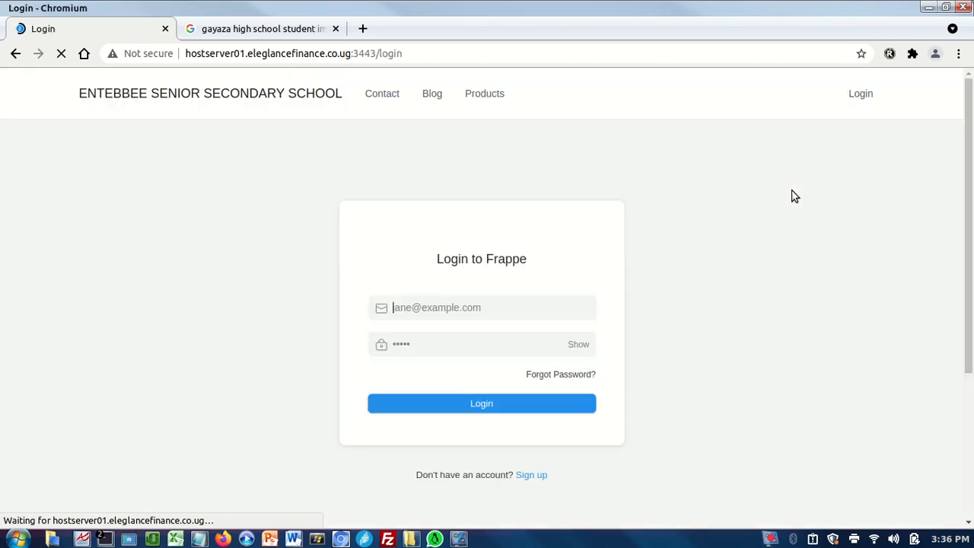
pyautogui.click(411, 333)
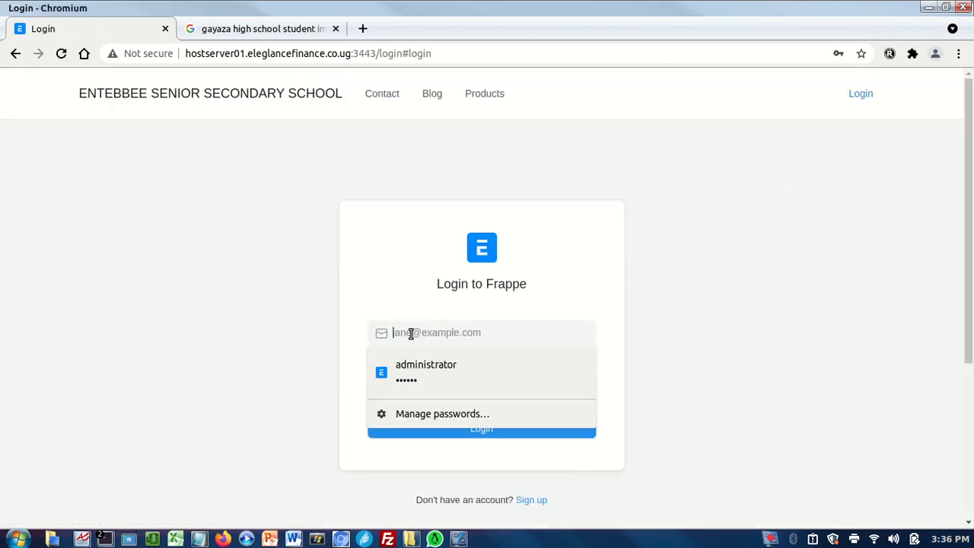
pyautogui.click(406, 373)
pyautogui.click(425, 431)
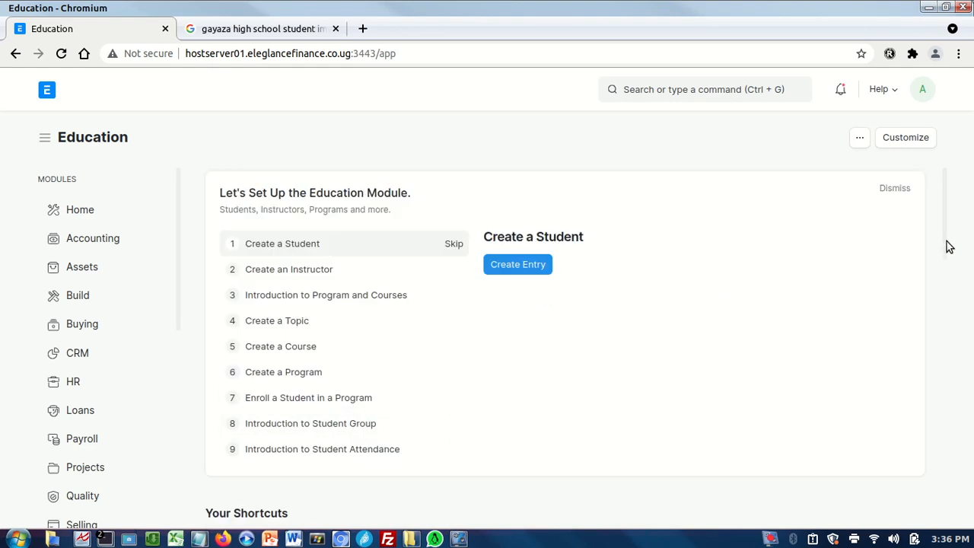
# Open the Fee Structure list from the Fees section of the Education workspace.
pyautogui.hotkey('ctrl', 'a')
pyautogui.click(942, 280)
pyautogui.moveTo(946, 252); pyautogui.dragTo(947, 415)
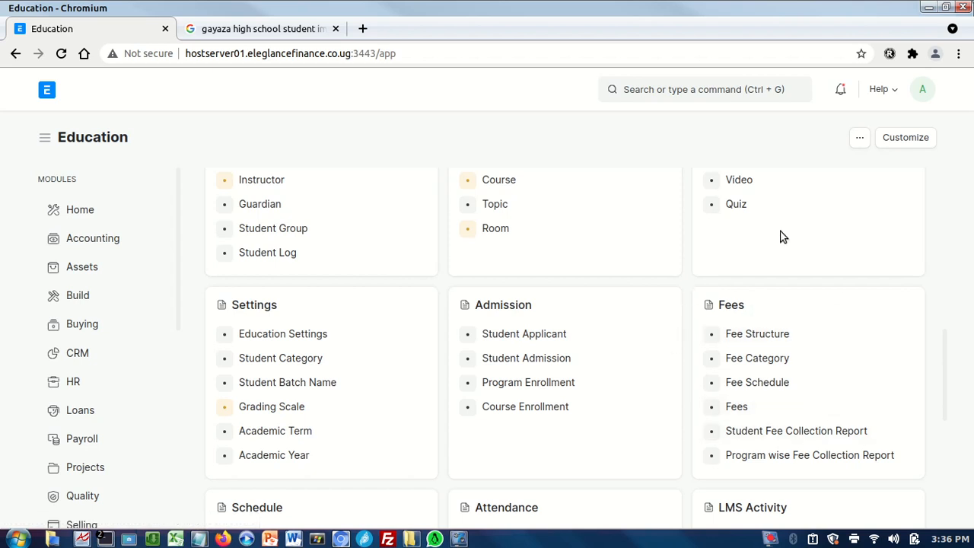
pyautogui.click(737, 336)
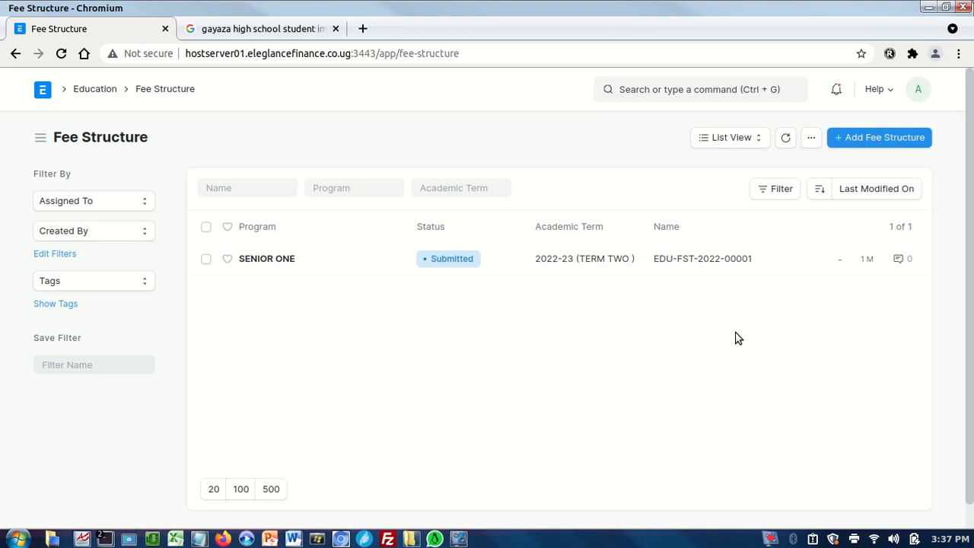
# Open the SENIOR ONE fee structure and review its fee components, total amount and accounts.
pyautogui.click(251, 263)
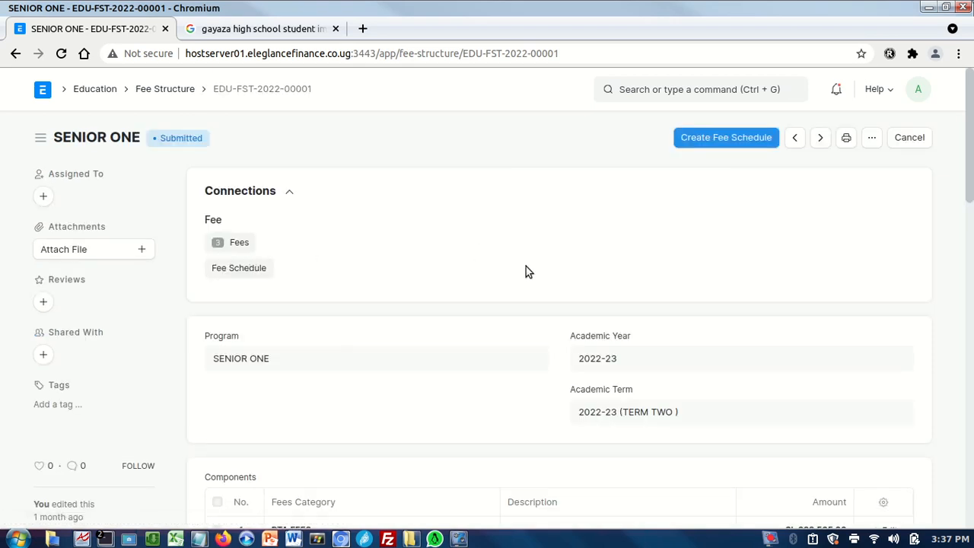
pyautogui.scroll(-5, 961, 246)
pyautogui.moveTo(961, 246); pyautogui.dragTo(955, 206)
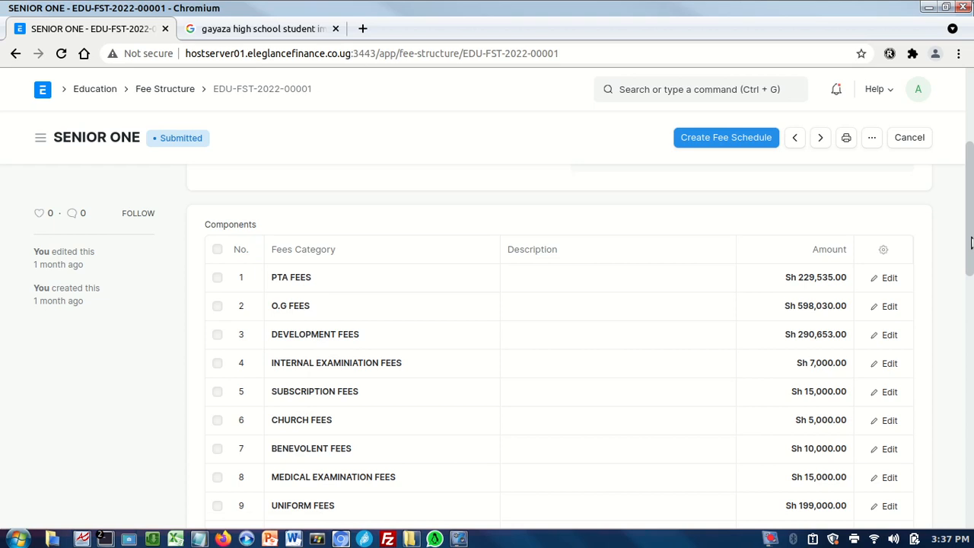
pyautogui.scroll(-4, 971, 242)
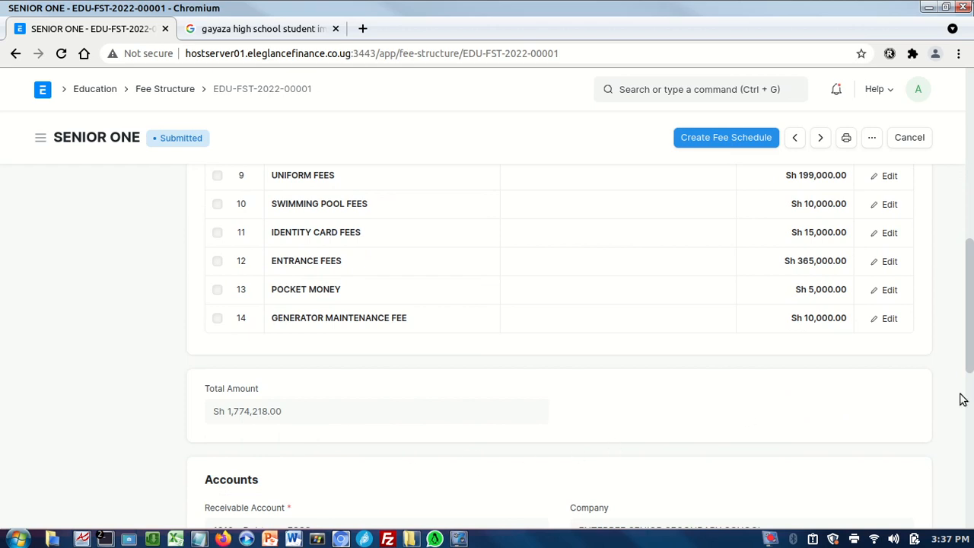
pyautogui.scroll(-2, 962, 399)
pyautogui.moveTo(970, 351); pyautogui.dragTo(940, 158)
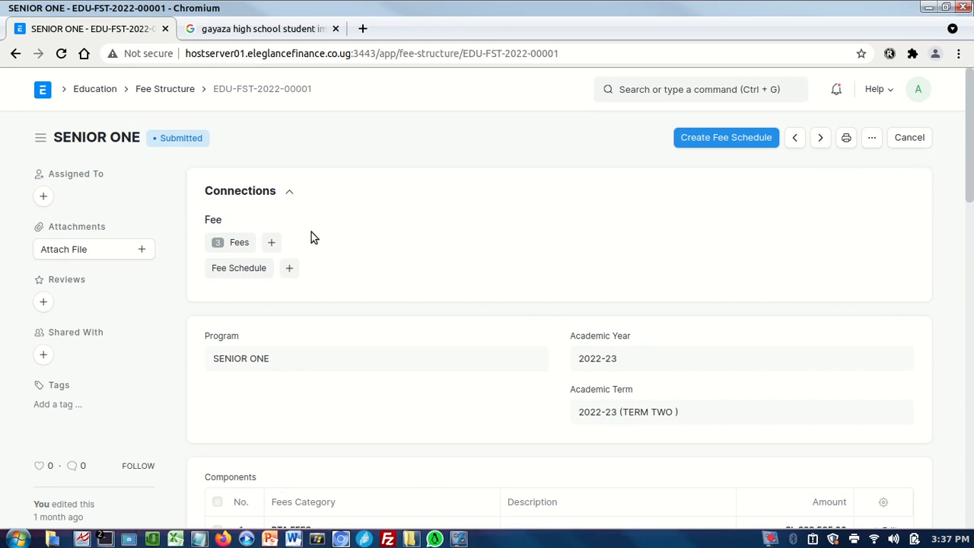
# Start a new fee structure from the list with academic year 2022-23, academic term 2022-23 (TERM TWO ) and program SENIOR FIVE.
pyautogui.click(165, 90)
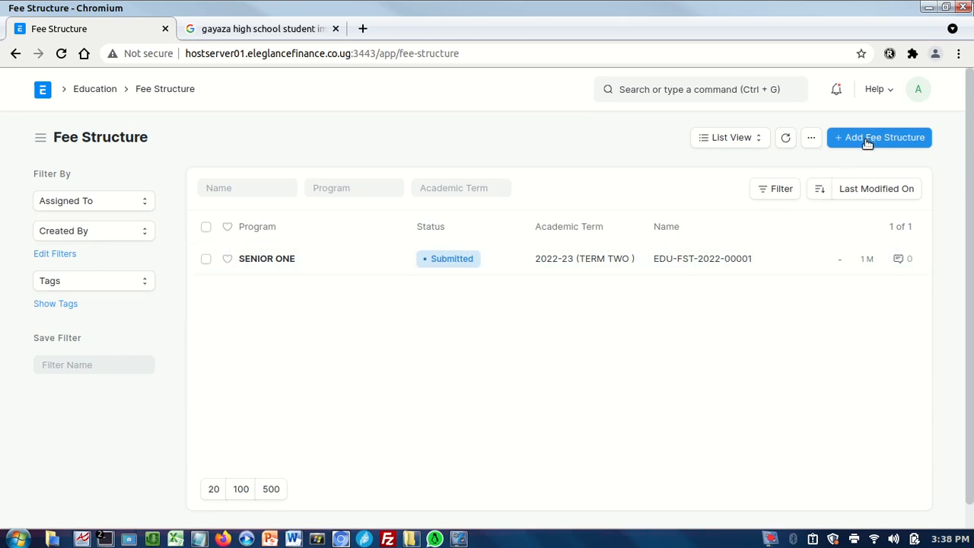
pyautogui.click(867, 140)
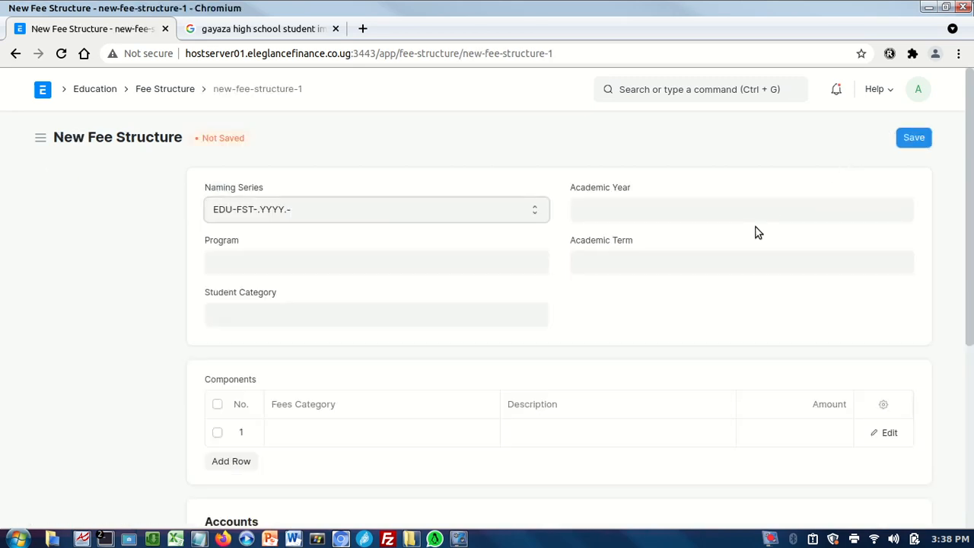
pyautogui.click(613, 209)
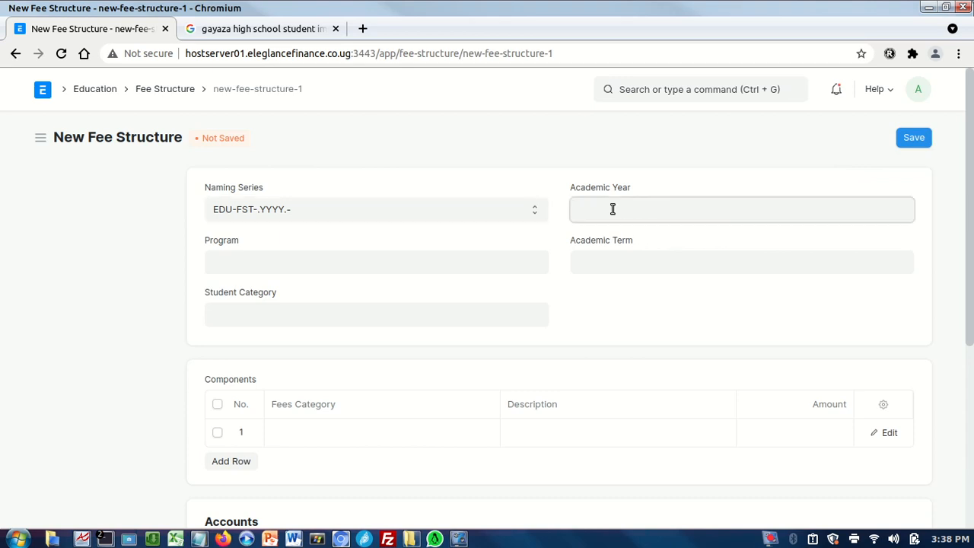
pyautogui.click(616, 367)
pyautogui.click(612, 260)
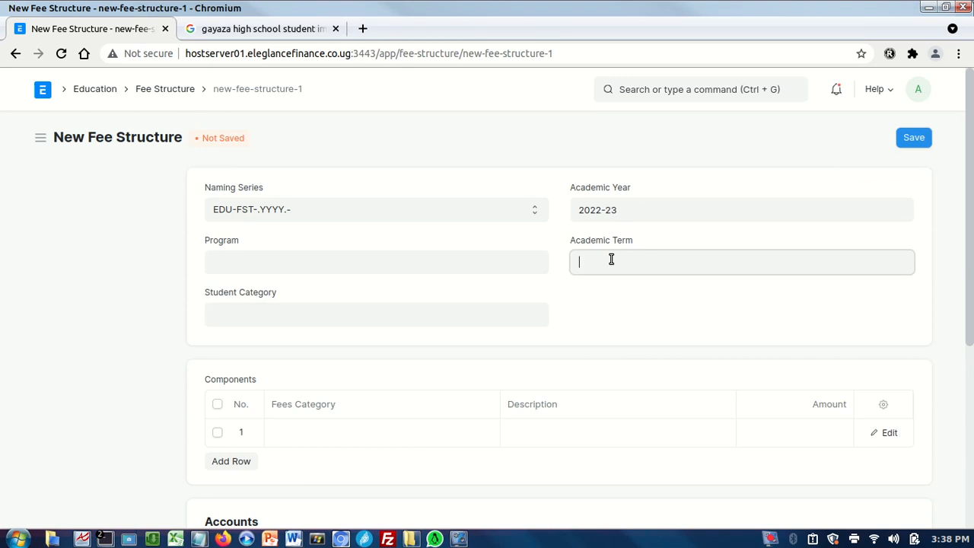
pyautogui.click(611, 290)
pyautogui.click(355, 265)
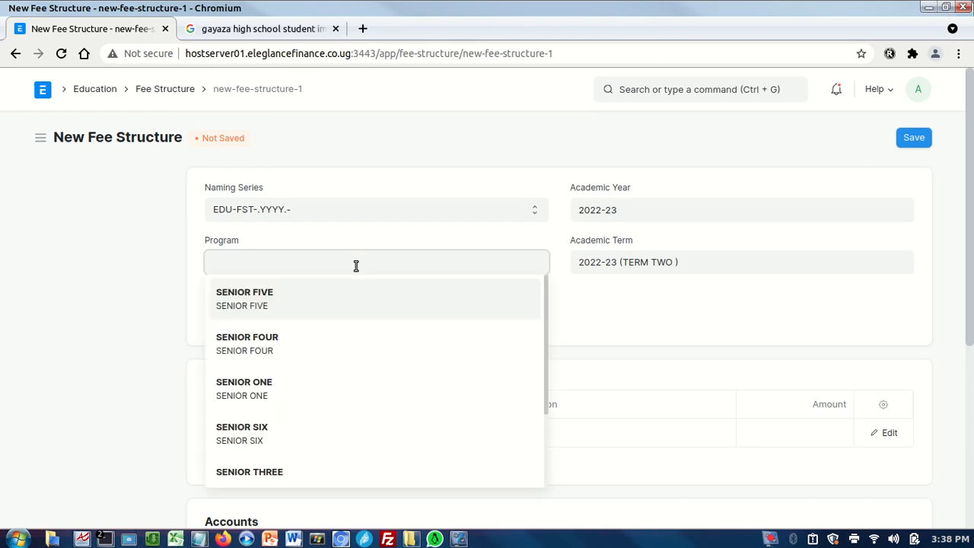
pyautogui.click(272, 296)
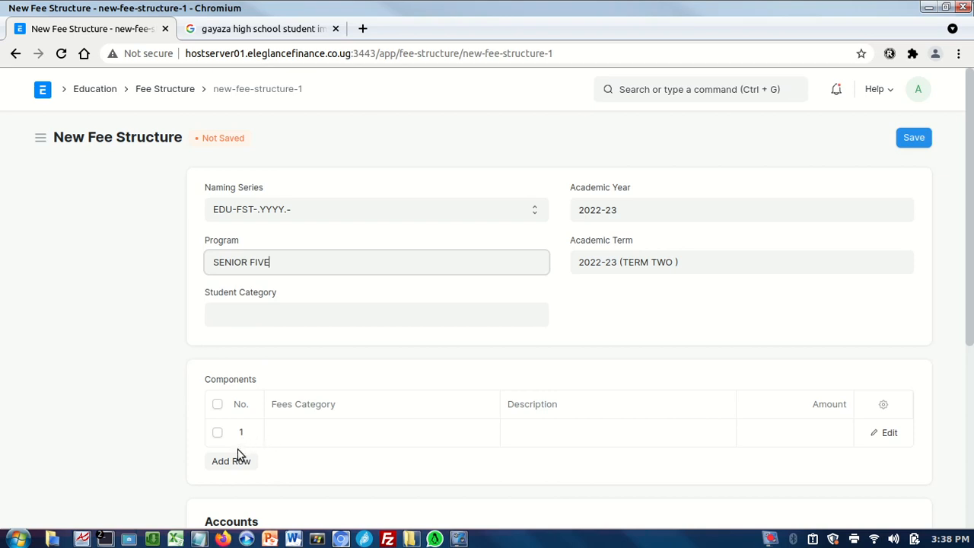
# Add a second component row and fill row 1 with PTA FEES at an amount of 300,000.
pyautogui.click(236, 467)
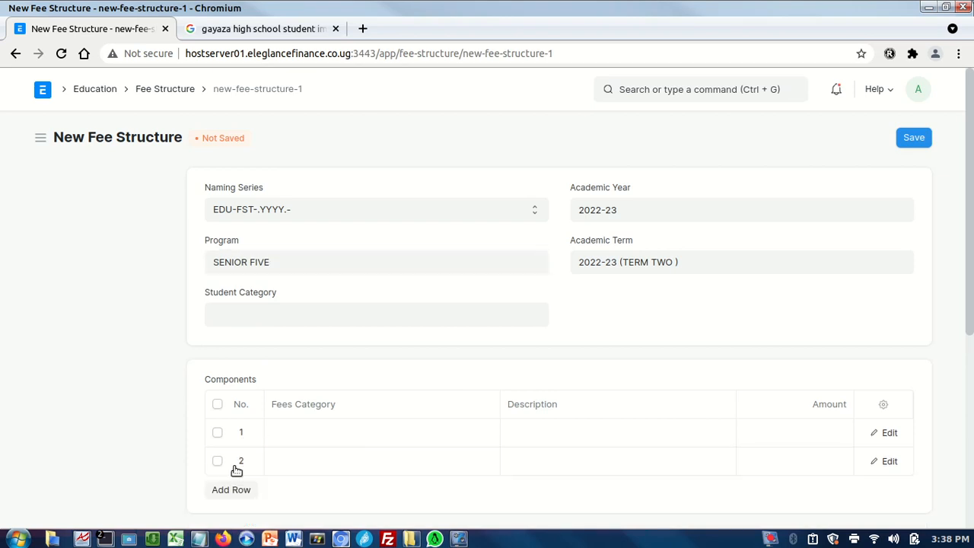
pyautogui.click(886, 434)
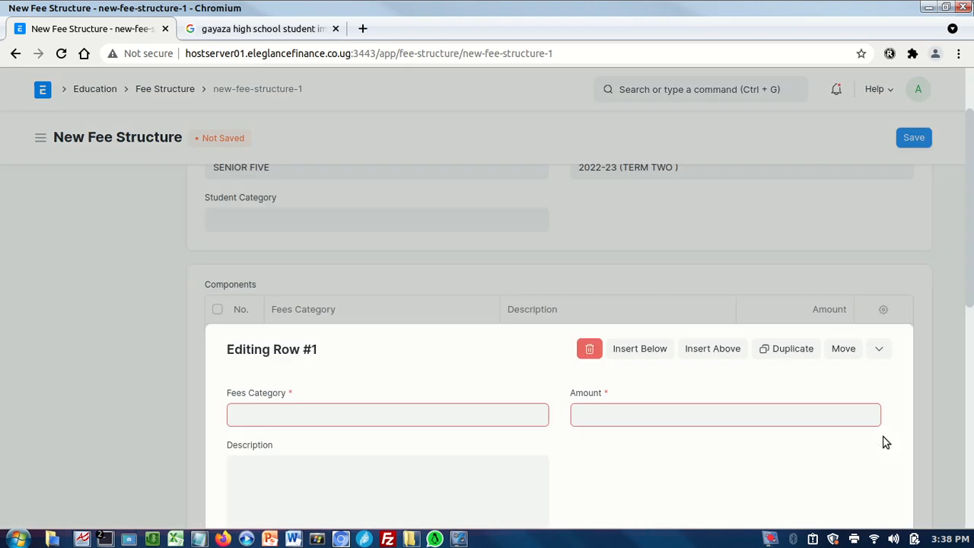
pyautogui.click(237, 242)
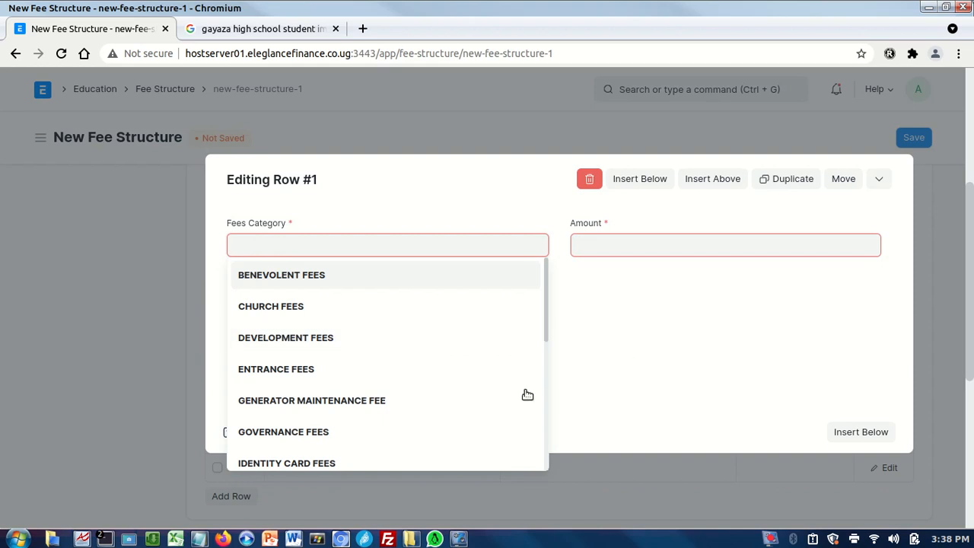
pyautogui.moveTo(547, 318); pyautogui.dragTo(549, 456)
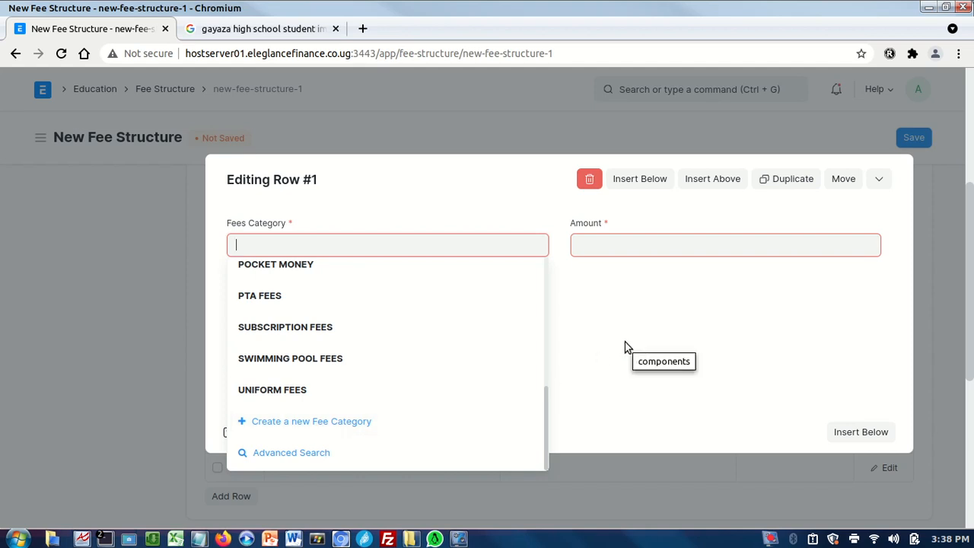
pyautogui.click(283, 304)
pyautogui.click(582, 247)
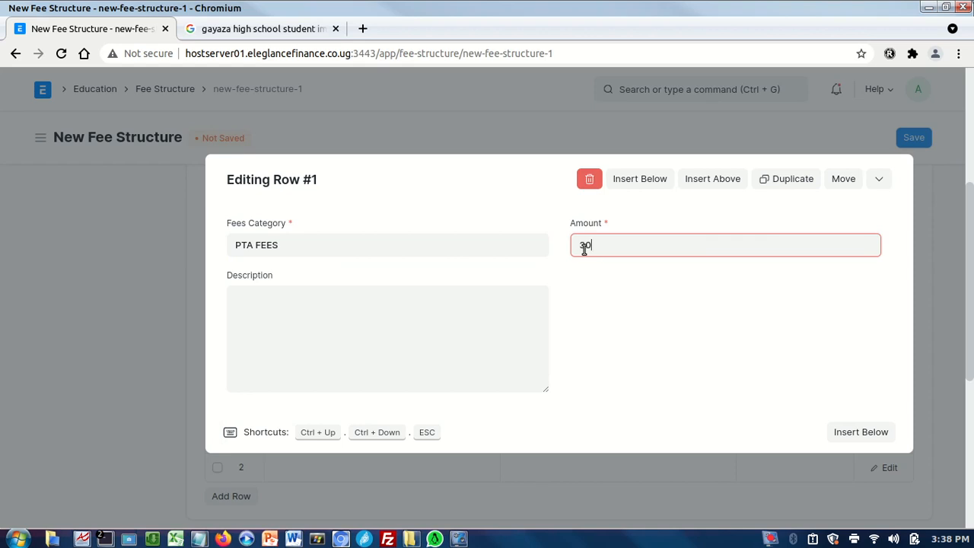
pyautogui.write('300000')
pyautogui.click(625, 363)
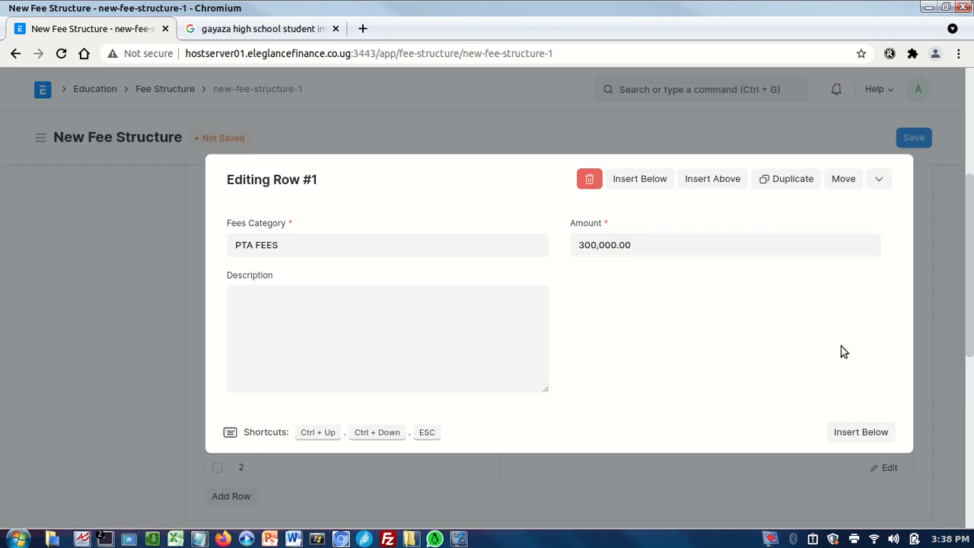
pyautogui.click(930, 330)
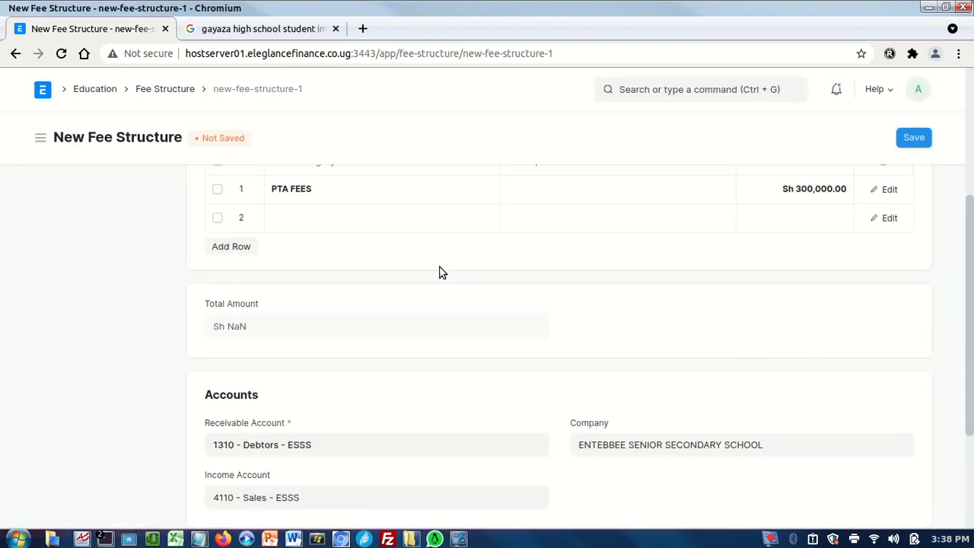
# Fill component row 2 with CHURCH FEES at an amount of 70,000.
pyautogui.click(885, 218)
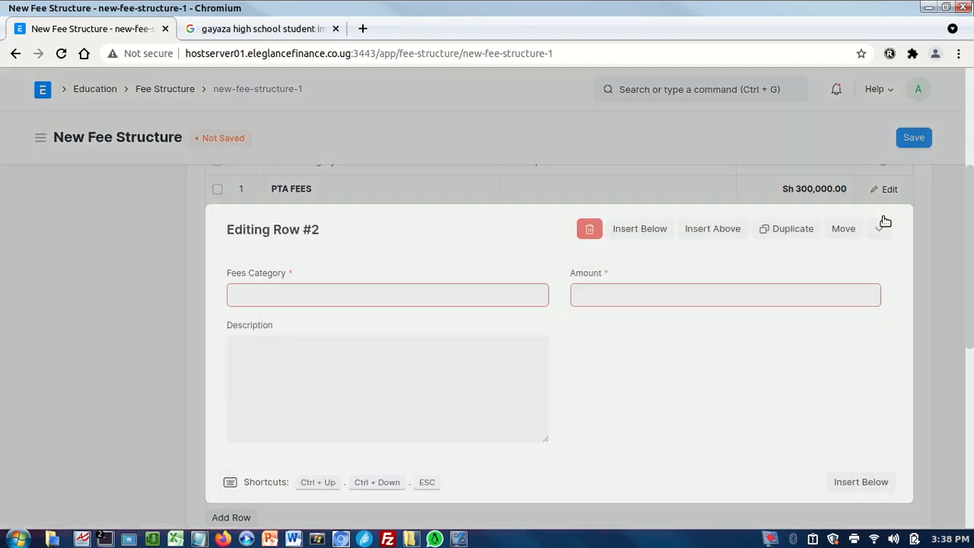
pyautogui.click(480, 292)
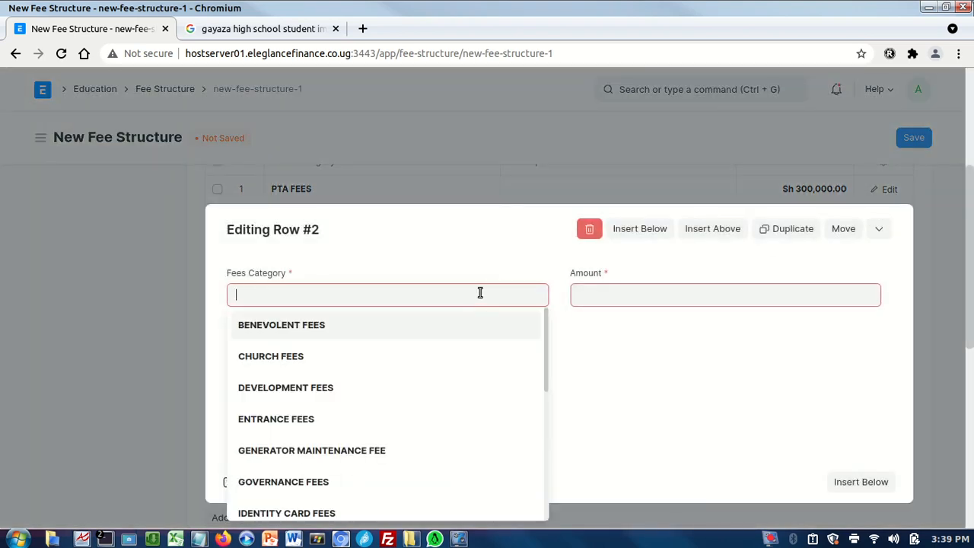
pyautogui.click(317, 356)
pyautogui.click(603, 292)
pyautogui.write('70000')
pyautogui.click(749, 402)
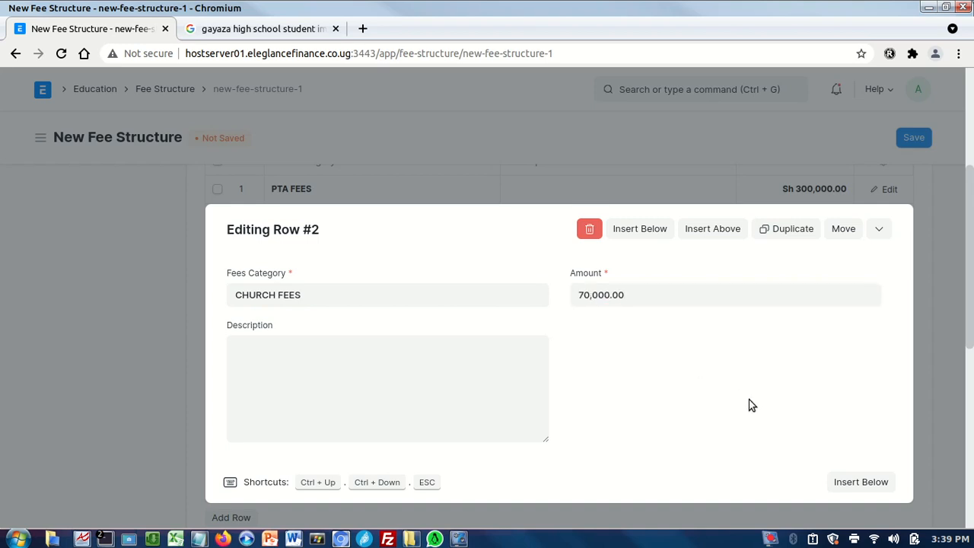
pyautogui.click(925, 408)
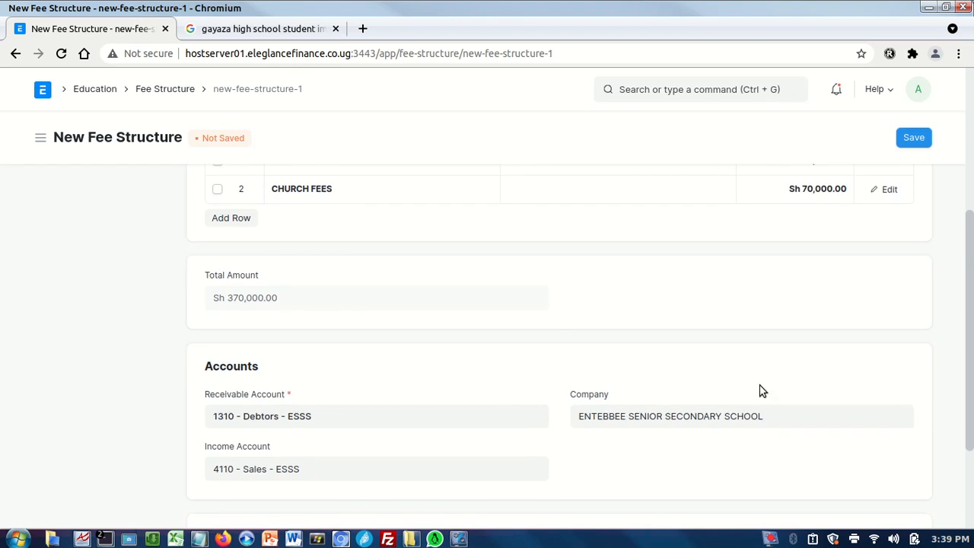
# Add a third component row with ENTRANCE FEES at an amount of 500,000.
pyautogui.click(232, 220)
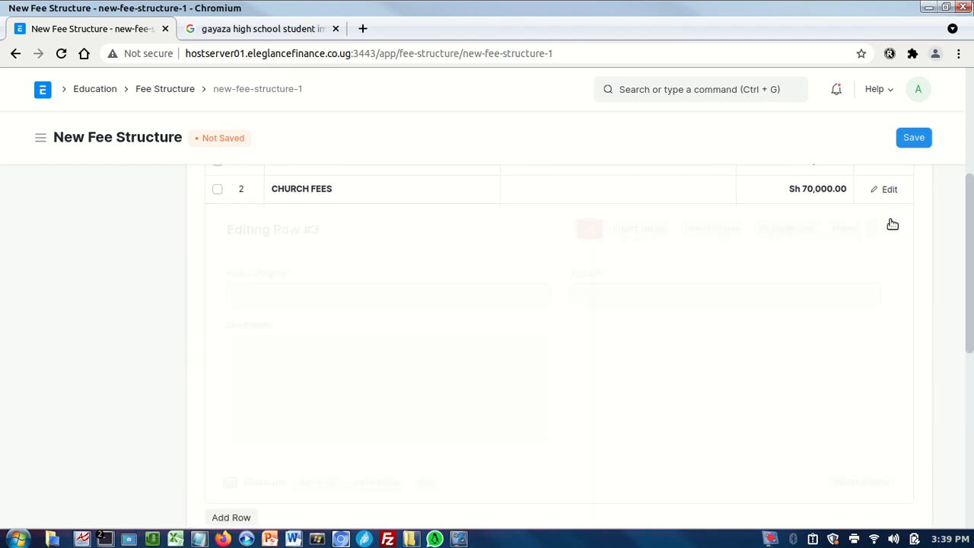
pyautogui.click(890, 220)
pyautogui.click(517, 294)
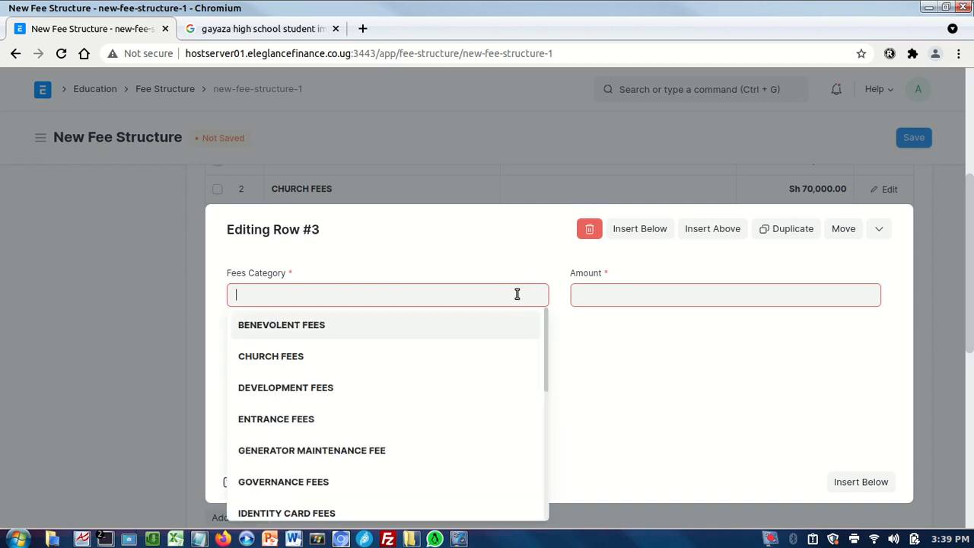
pyautogui.click(389, 421)
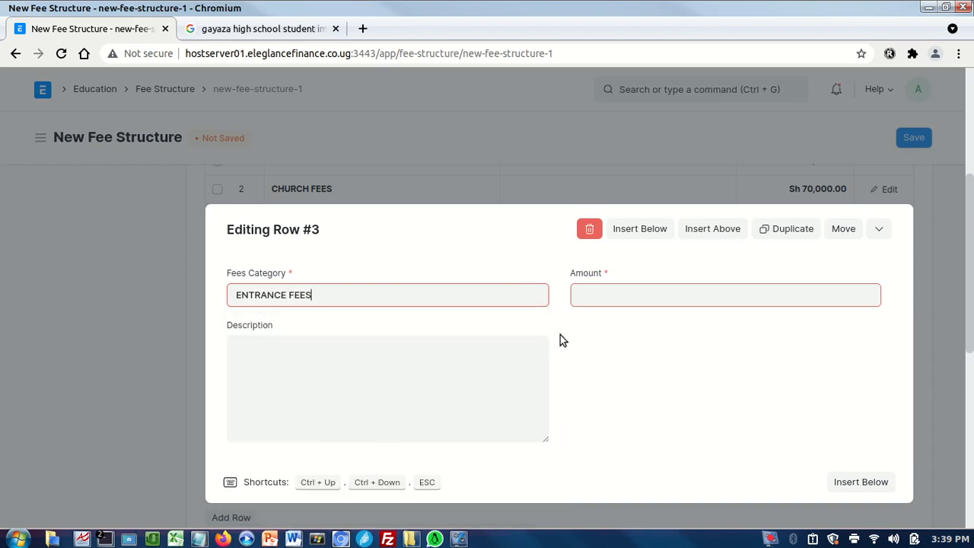
pyautogui.click(583, 295)
pyautogui.write('50000')
pyautogui.click(730, 398)
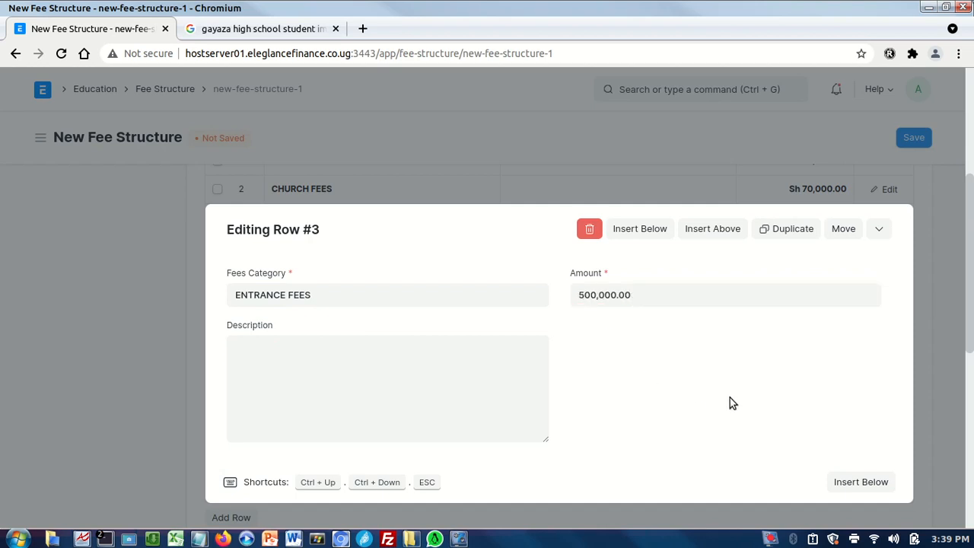
pyautogui.click(937, 390)
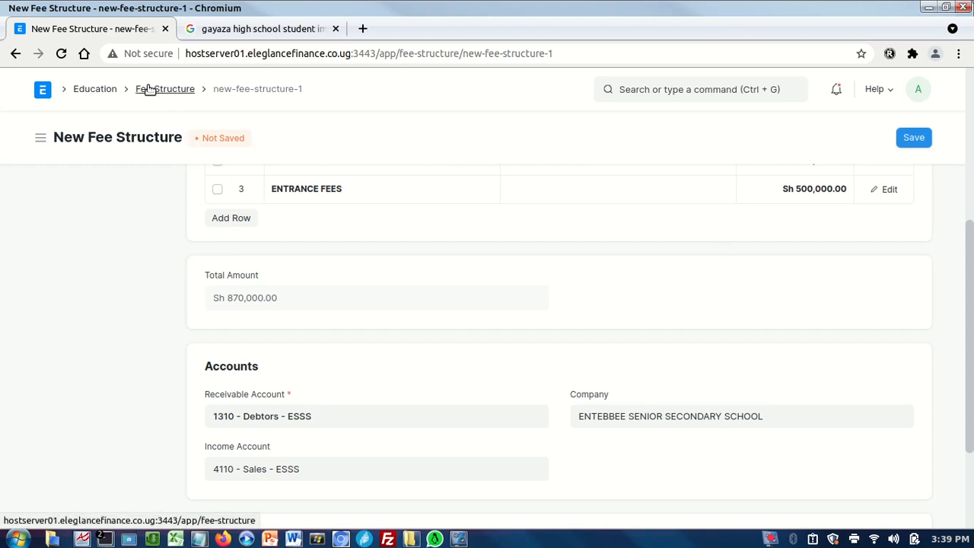
# Leave the unsaved fee structure and open the Student Fee Collection Report from the Education workspace.
pyautogui.click(102, 92)
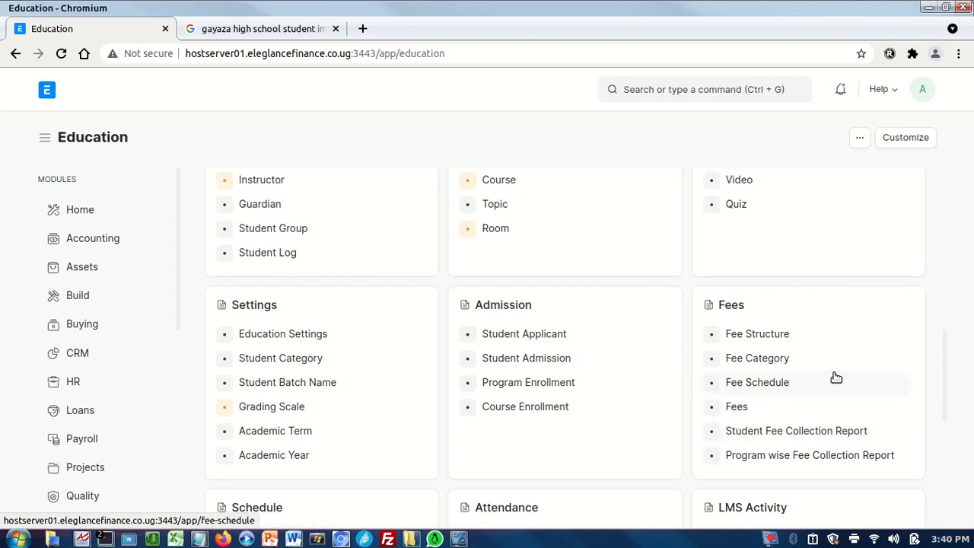
pyautogui.scroll(2, 951, 322)
pyautogui.scroll(-2, 946, 344)
pyautogui.moveTo(944, 360); pyautogui.dragTo(944, 363)
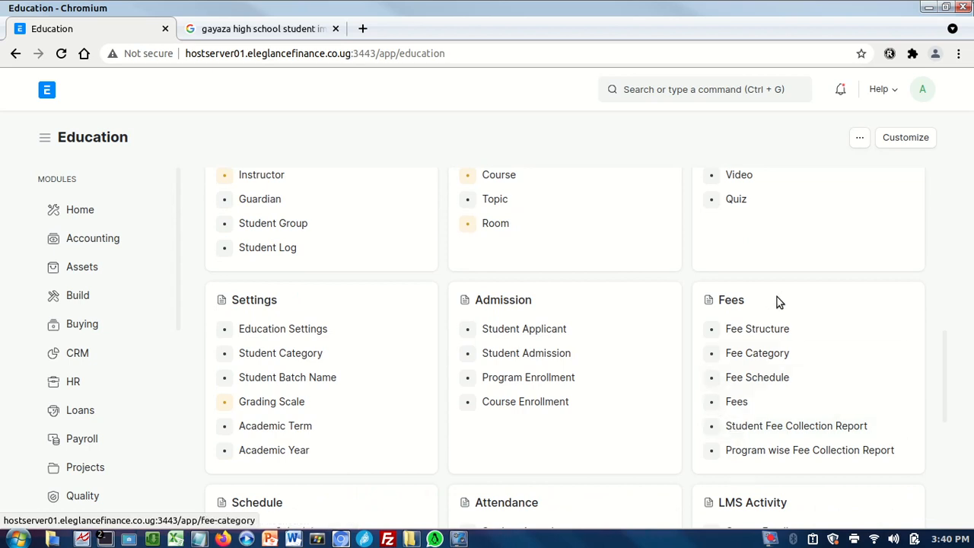
pyautogui.click(736, 429)
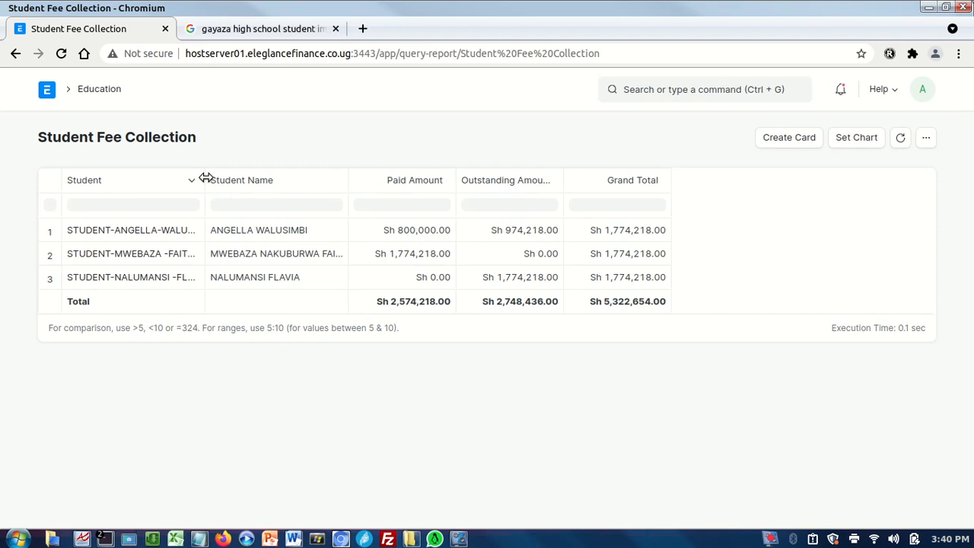
# Widen the Student, Student Name, Paid Amount and Outstanding Amount columns of the report so their contents fit.
pyautogui.moveTo(205, 177); pyautogui.dragTo(232, 179)
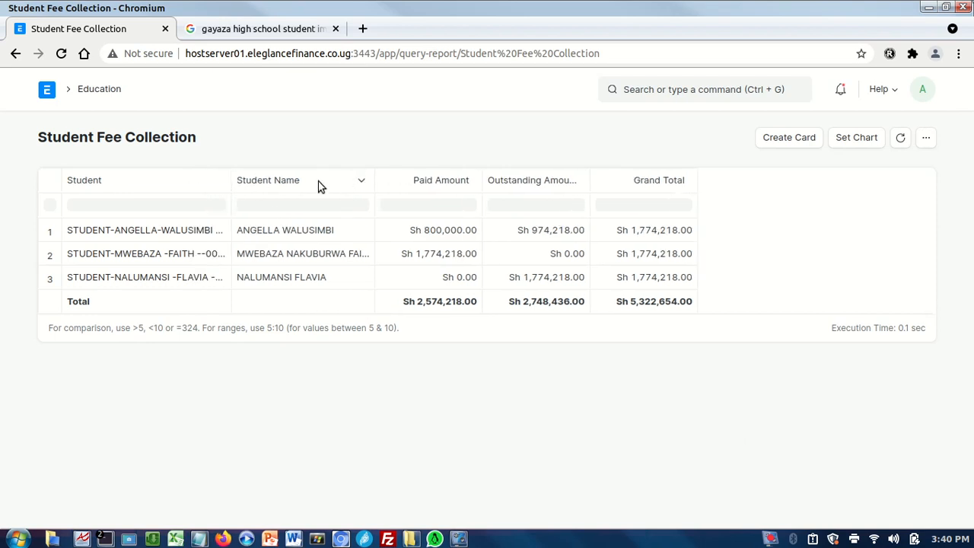
pyautogui.moveTo(230, 175); pyautogui.dragTo(284, 181)
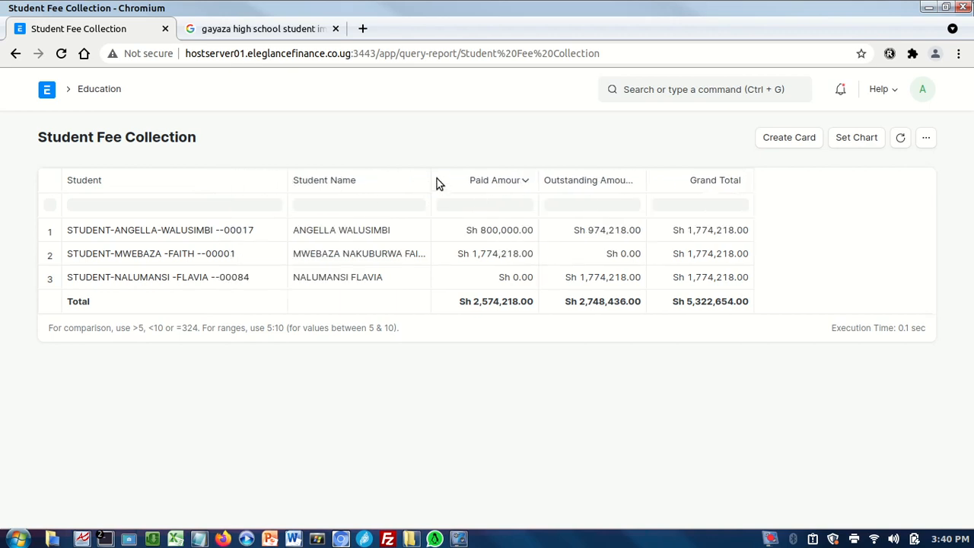
pyautogui.moveTo(431, 179); pyautogui.dragTo(535, 197)
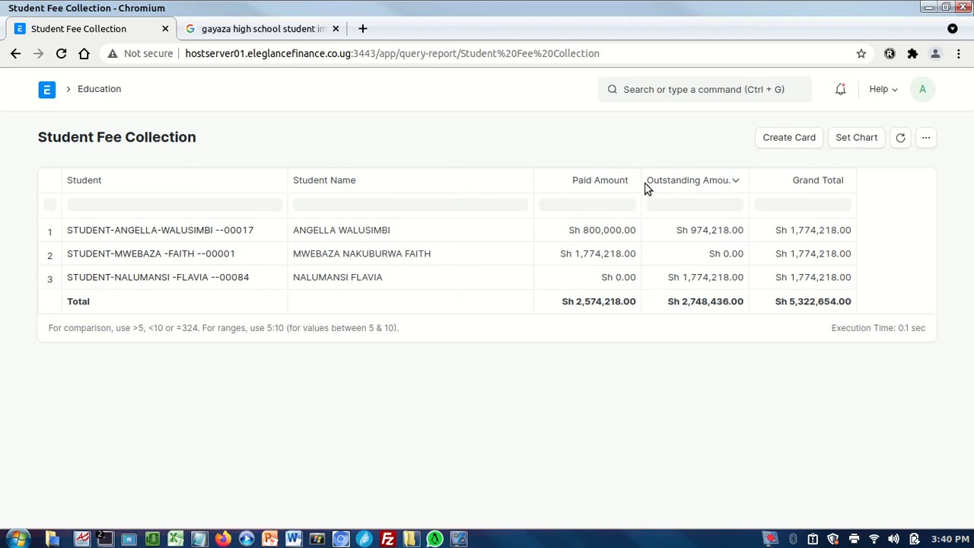
pyautogui.moveTo(637, 183); pyautogui.dragTo(688, 190)
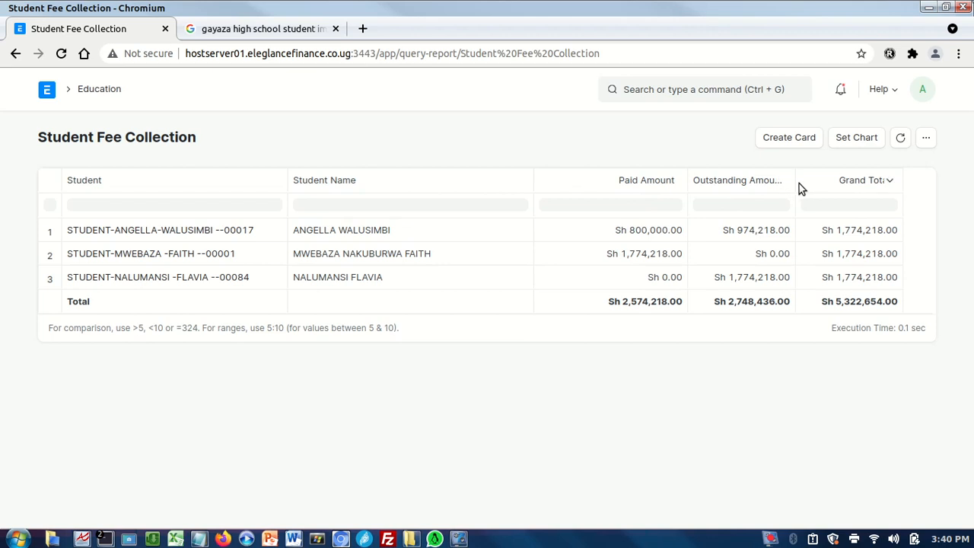
pyautogui.moveTo(796, 183); pyautogui.dragTo(836, 187)
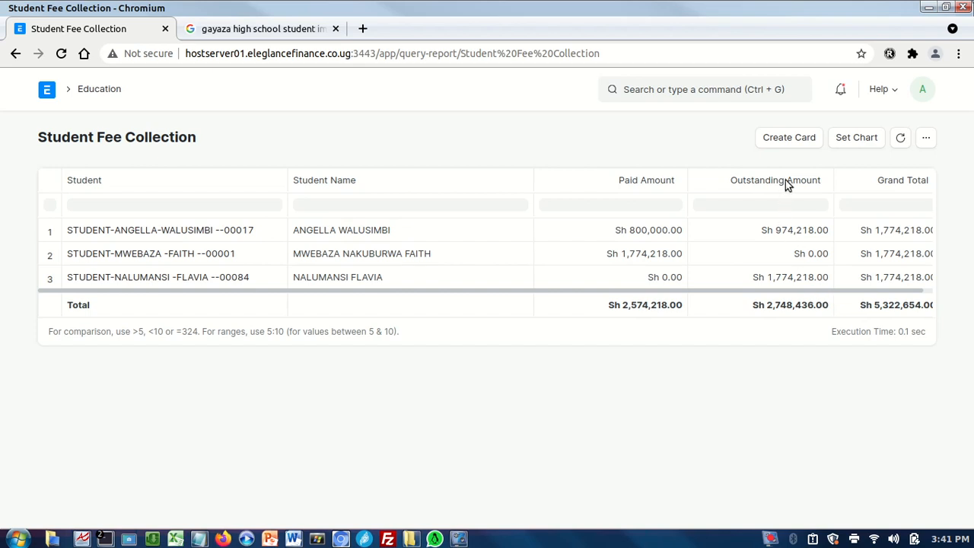
# Generate a PDF of the Student Fee Collection report in Landscape orientation.
pyautogui.click(926, 140)
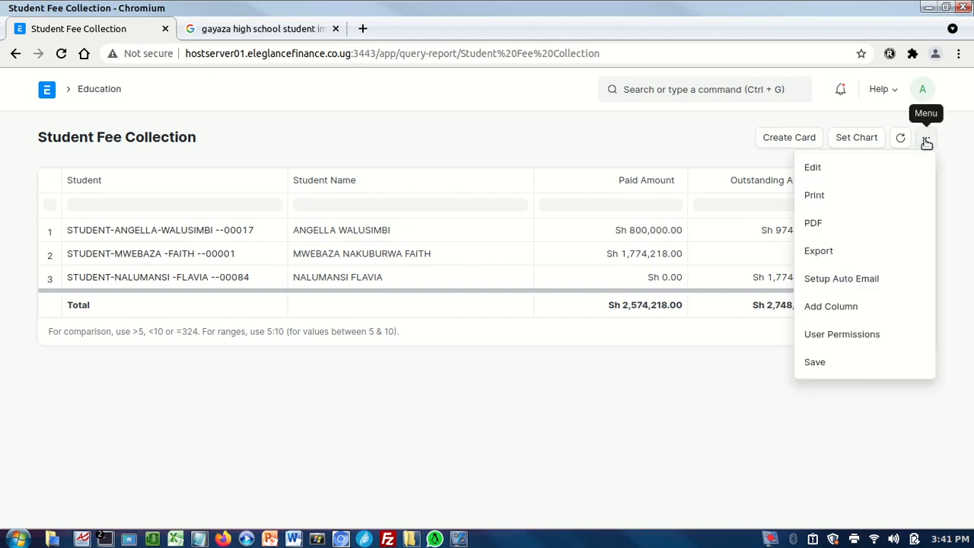
pyautogui.click(815, 224)
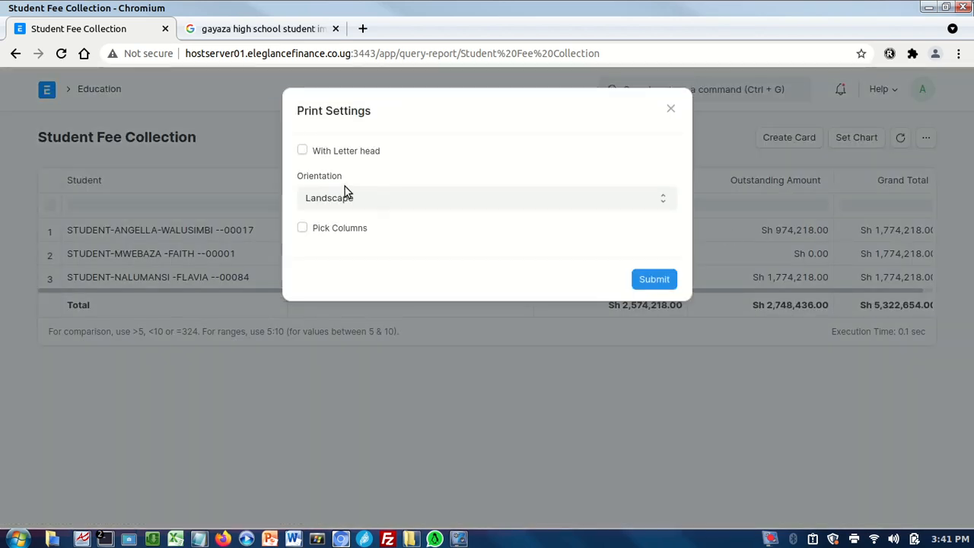
pyautogui.click(655, 281)
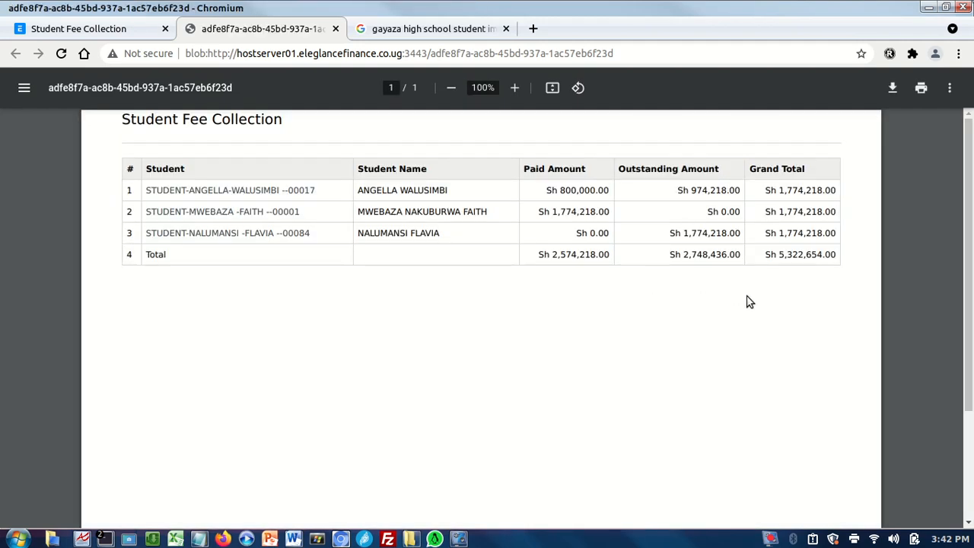
# Download the report PDF into the VIDEO-TRAININIGS folder under Desktop/SYSTEM-DEVELOPMENTS and close the PDF preview.
pyautogui.click(892, 90)
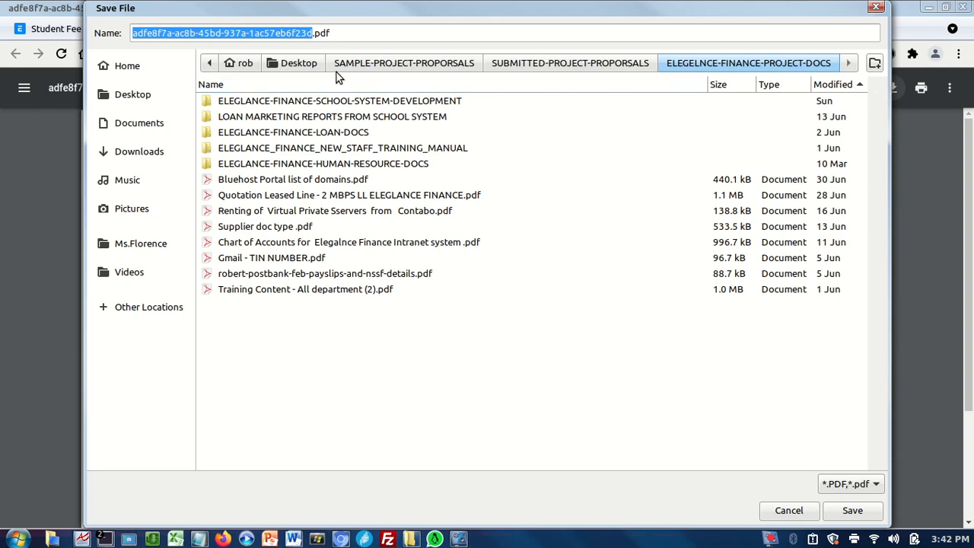
pyautogui.click(301, 64)
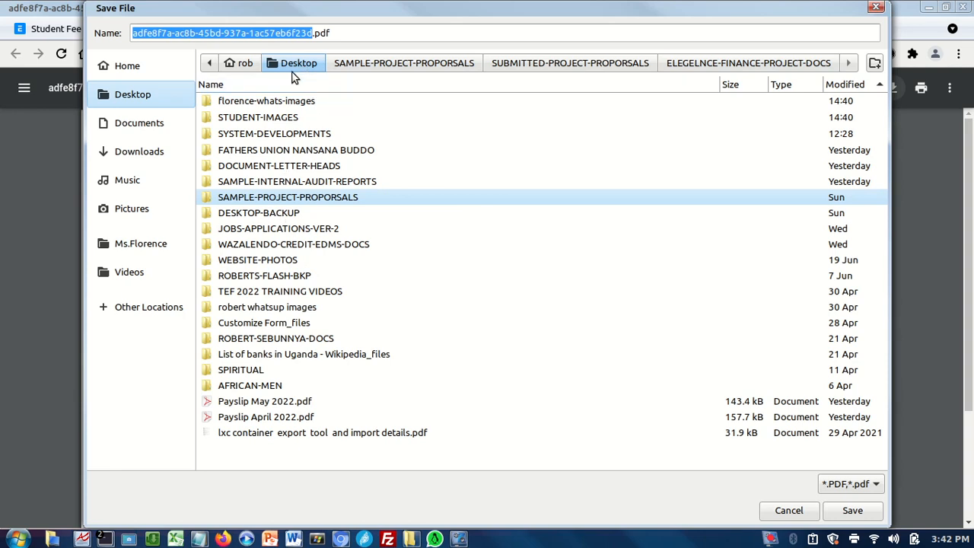
pyautogui.doubleClick(239, 134)
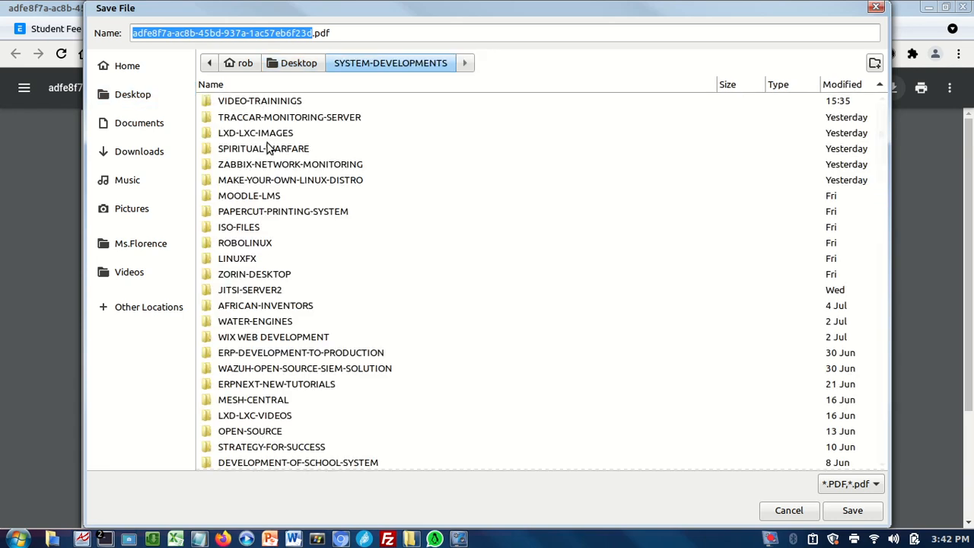
pyautogui.doubleClick(251, 102)
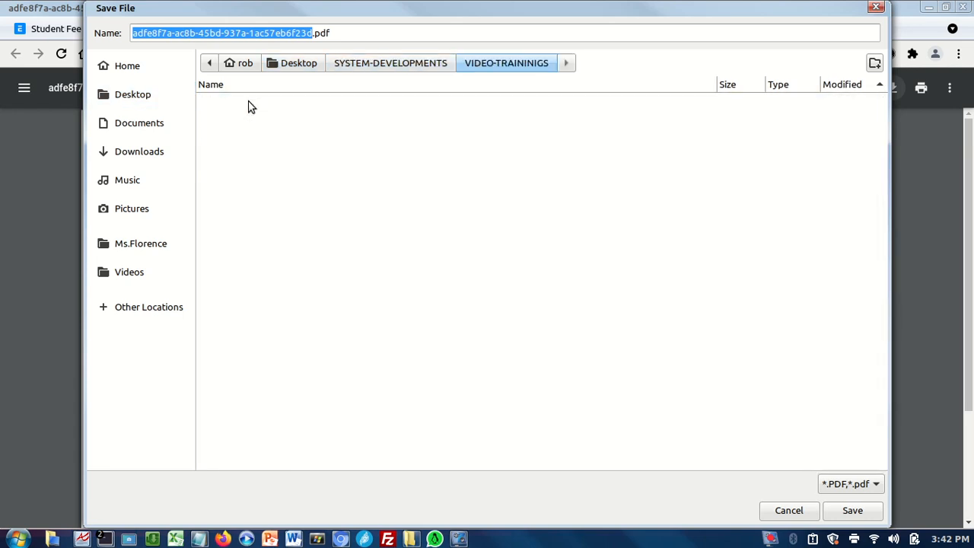
pyautogui.click(852, 510)
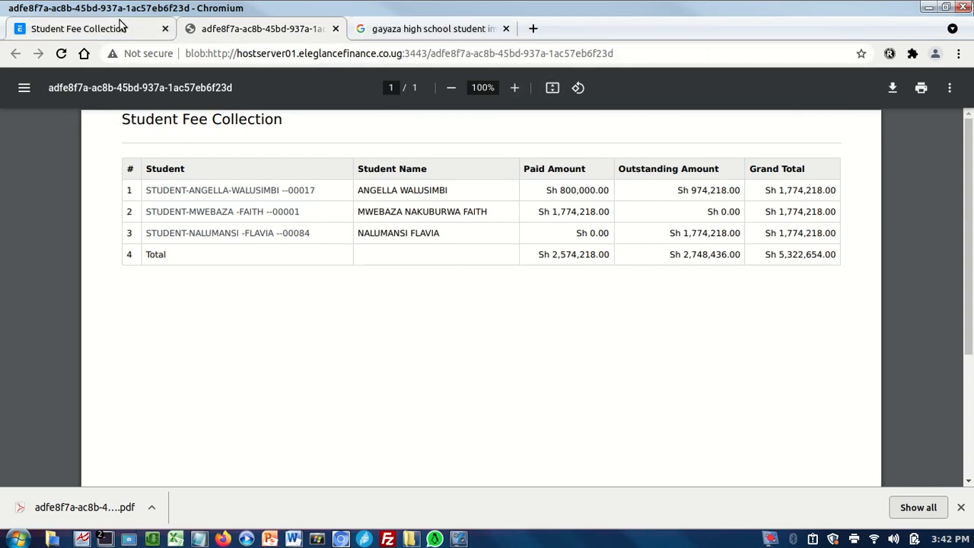
pyautogui.click(336, 28)
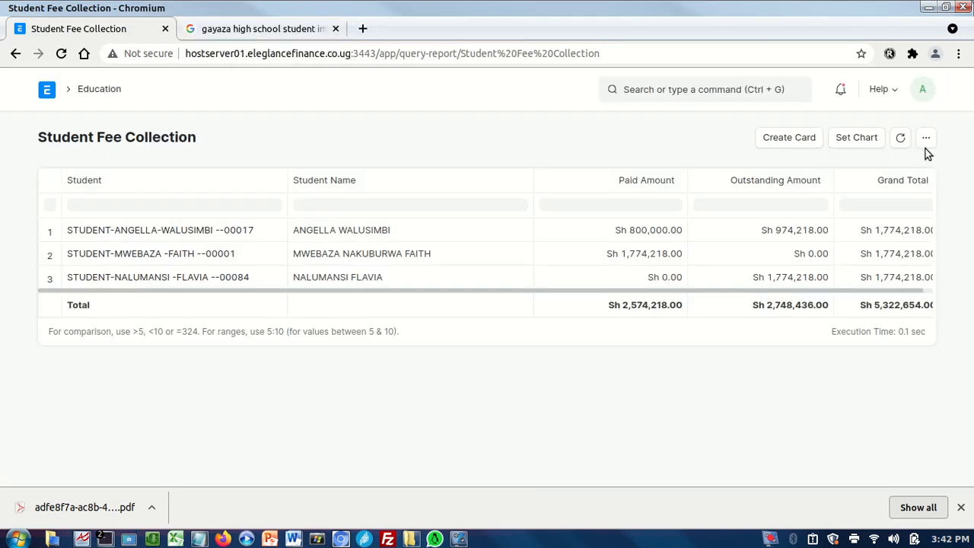
# Export the report as Student_Fee_Collection.xlsx and save it in the VIDEO-TRAININIGS folder.
pyautogui.click(927, 138)
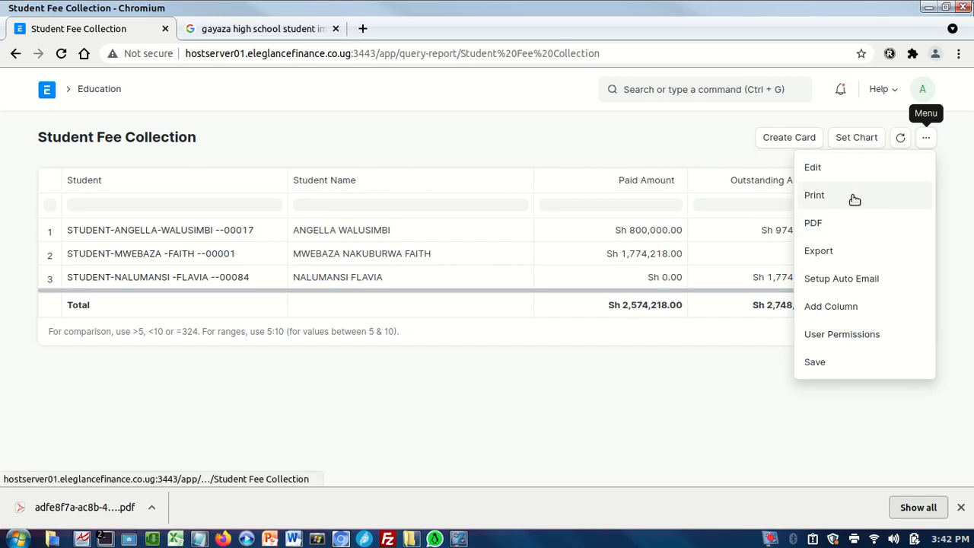
pyautogui.click(823, 250)
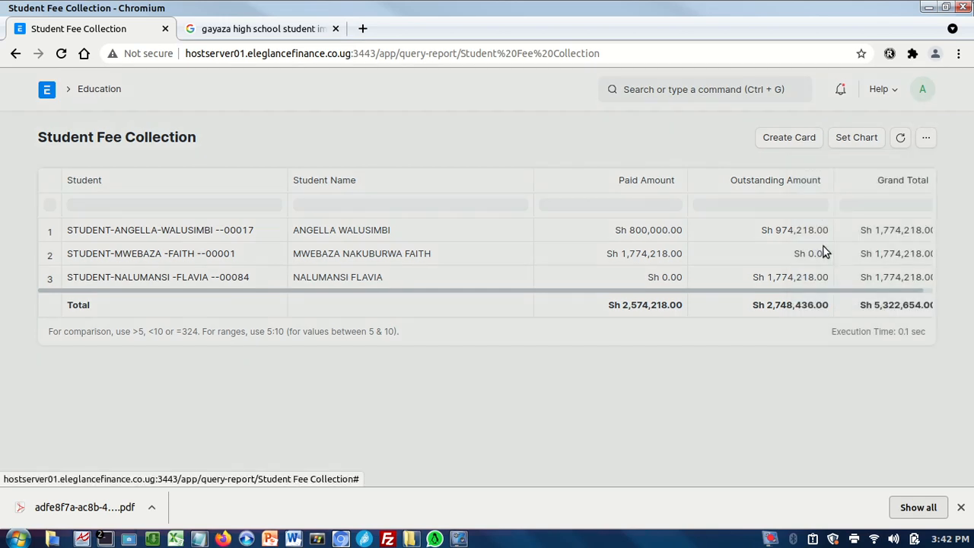
pyautogui.click(639, 231)
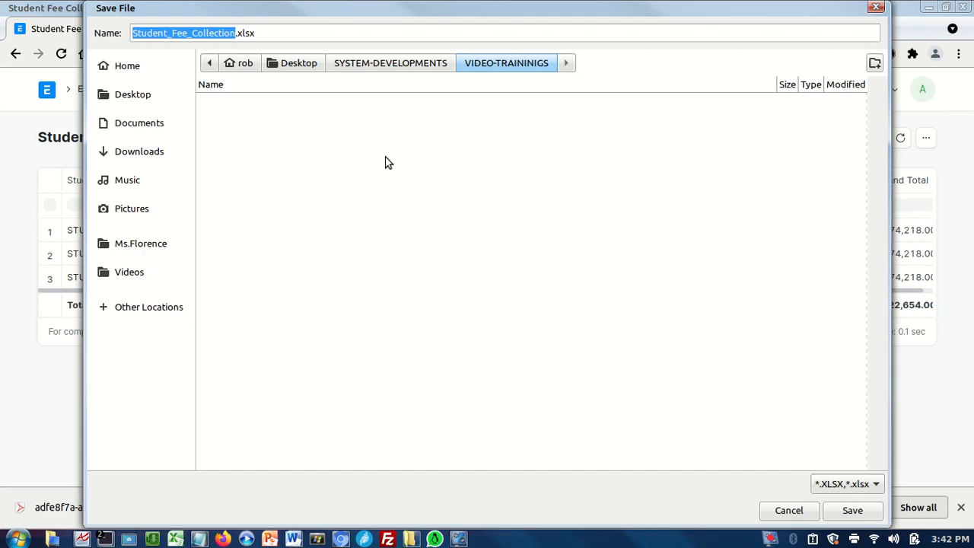
pyautogui.click(849, 512)
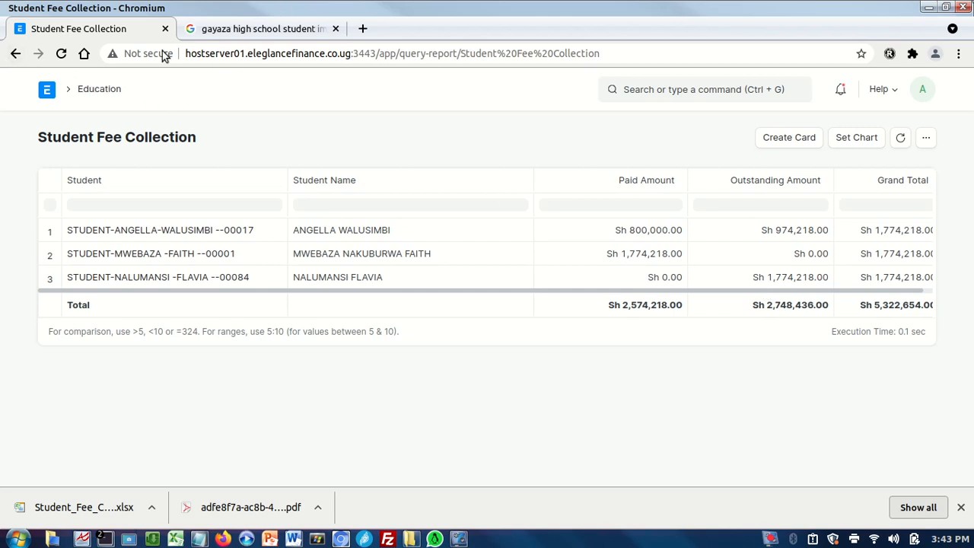
# Return to the Education workspace and open the Student list.
pyautogui.click(15, 55)
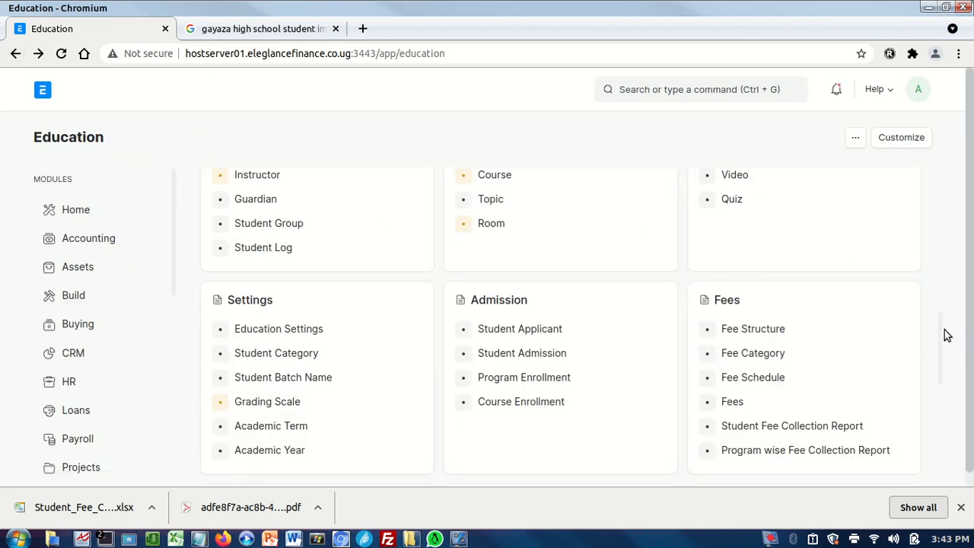
pyautogui.moveTo(942, 337)
pyautogui.mouseDown()
pyautogui.moveTo(937, 263)
pyautogui.moveTo(940, 378)
pyautogui.moveTo(931, 329)
pyautogui.mouseUp()
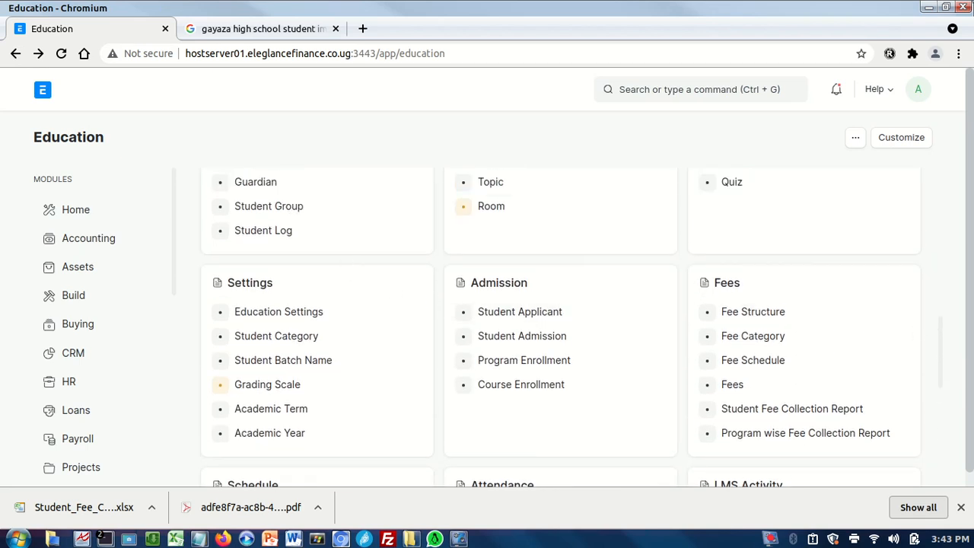
pyautogui.moveTo(942, 389); pyautogui.dragTo(918, 334)
pyautogui.click(252, 436)
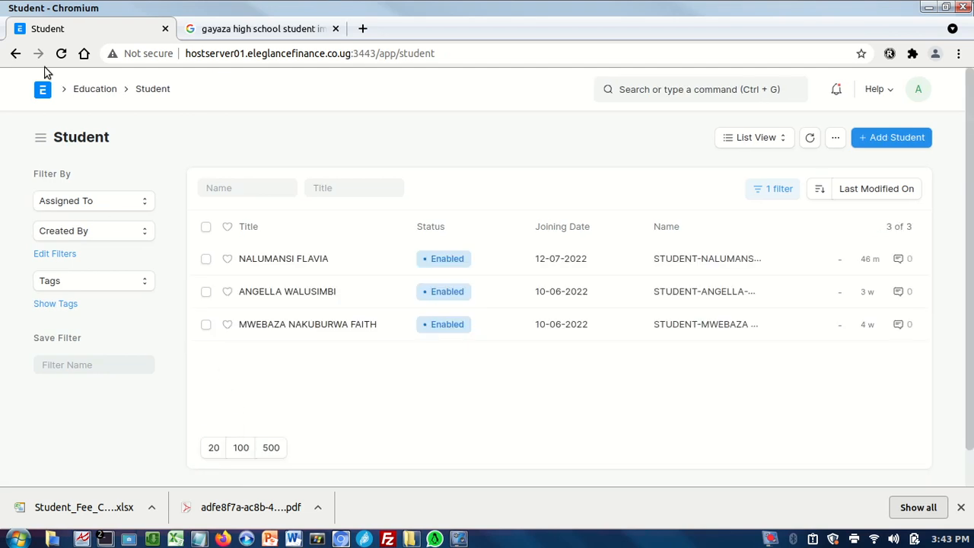
# Go back to the home workspace, reopen the Education domain and open its Fees list.
pyautogui.click(38, 95)
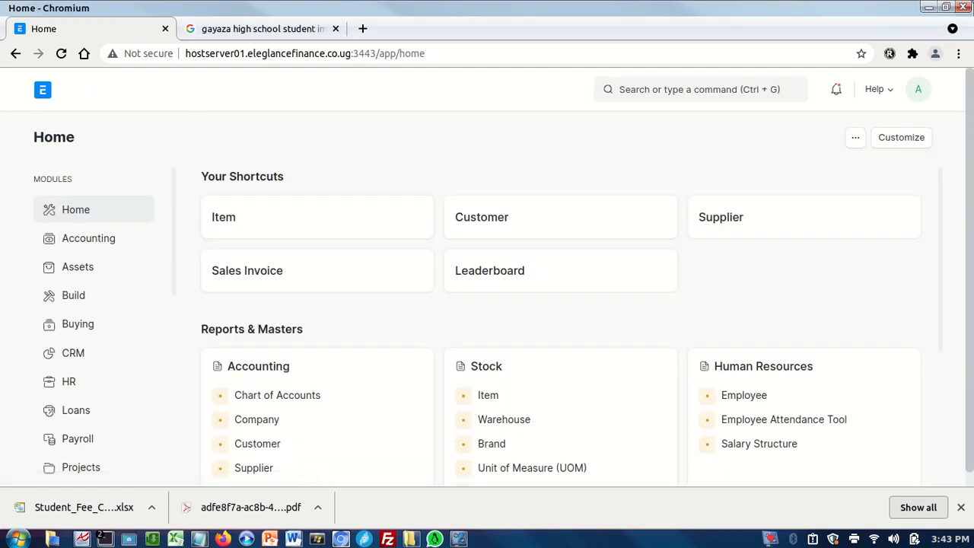
pyautogui.moveTo(941, 327); pyautogui.dragTo(951, 345)
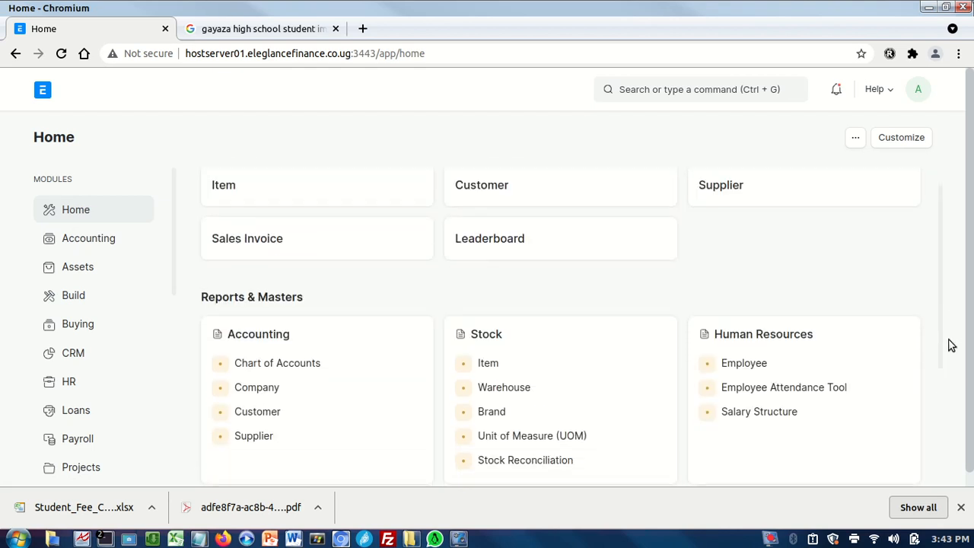
pyautogui.moveTo(176, 277); pyautogui.dragTo(163, 370)
pyautogui.click(163, 345)
pyautogui.moveTo(176, 286); pyautogui.dragTo(170, 342)
pyautogui.moveTo(174, 286); pyautogui.dragTo(167, 416)
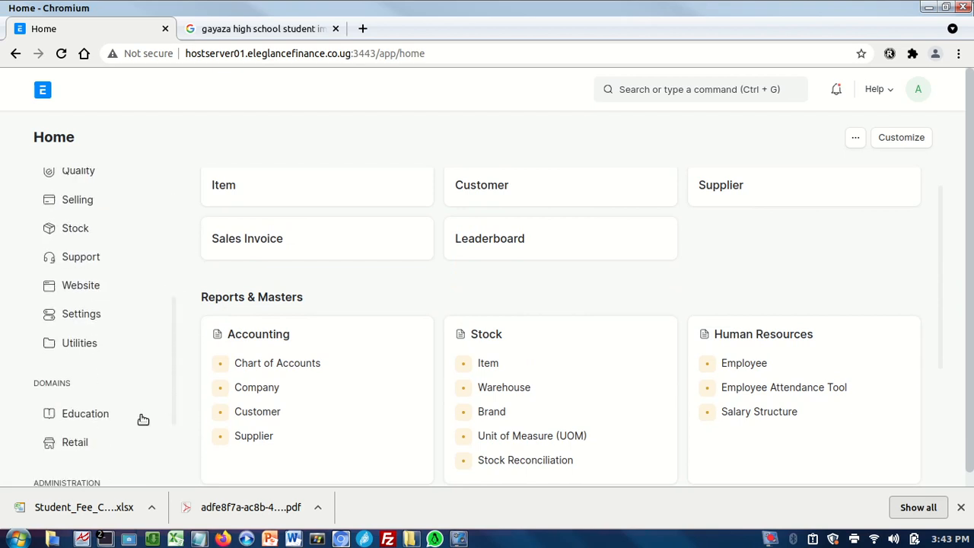
pyautogui.click(87, 417)
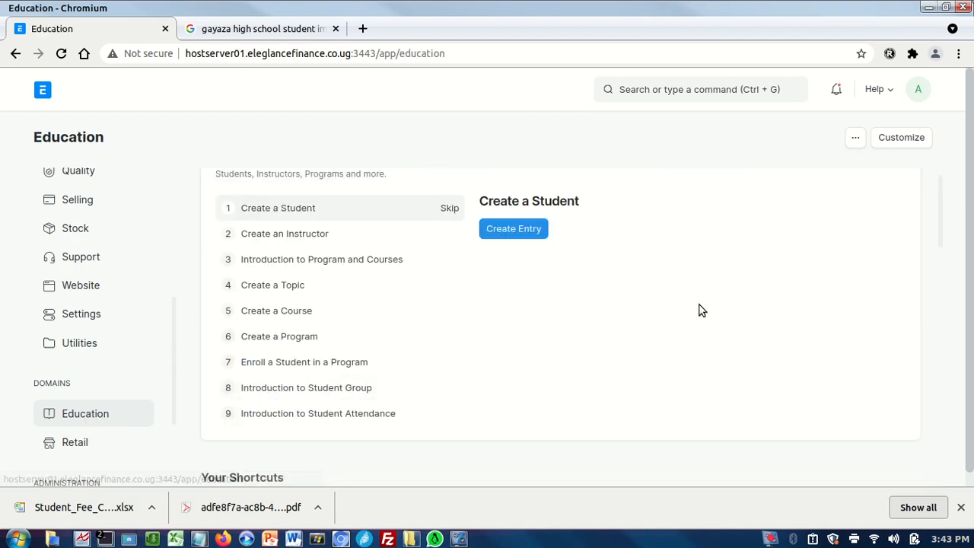
pyautogui.moveTo(939, 231); pyautogui.dragTo(939, 282)
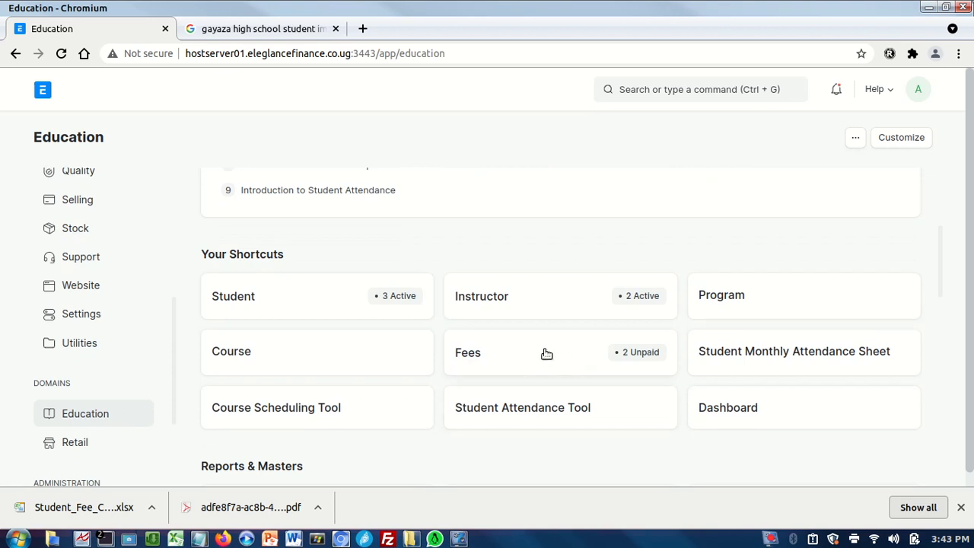
pyautogui.click(462, 359)
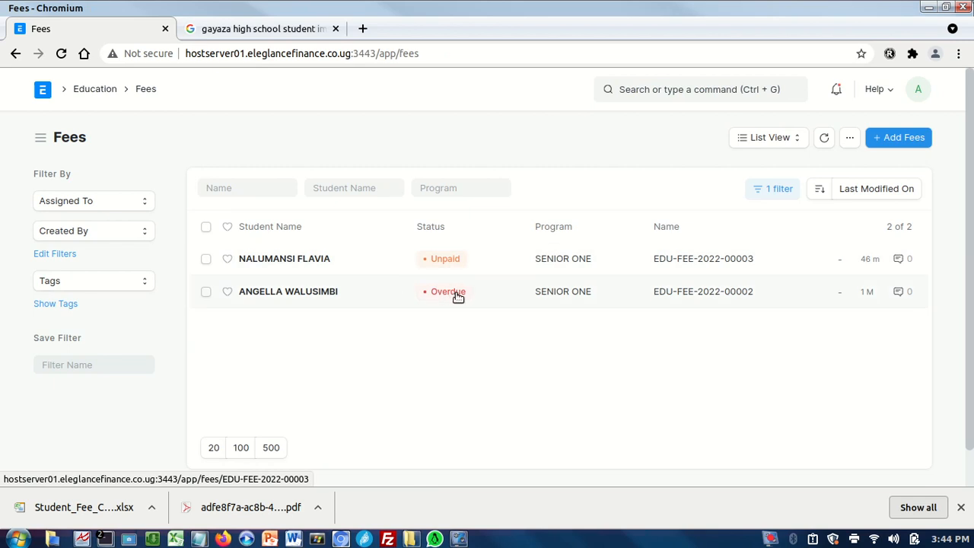
# Open the unpaid SENIOR ONE fees record and examine its fee components and available document actions.
pyautogui.click(302, 259)
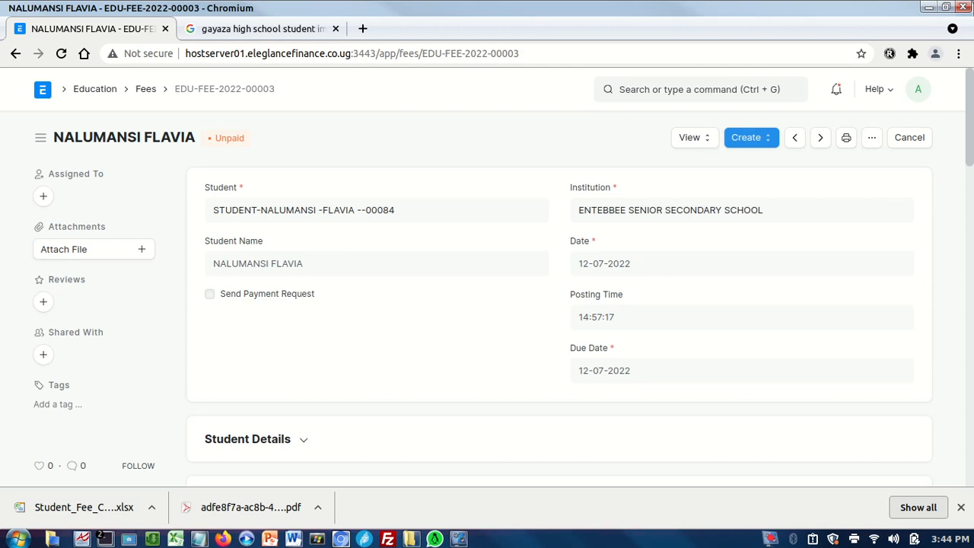
pyautogui.scroll(-5, 559, 320)
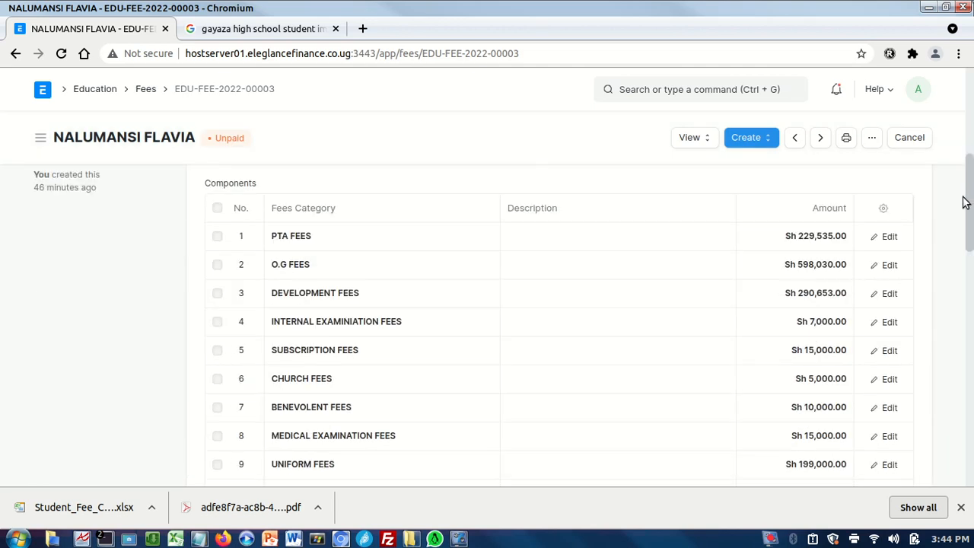
pyautogui.moveTo(970, 221); pyautogui.dragTo(969, 113)
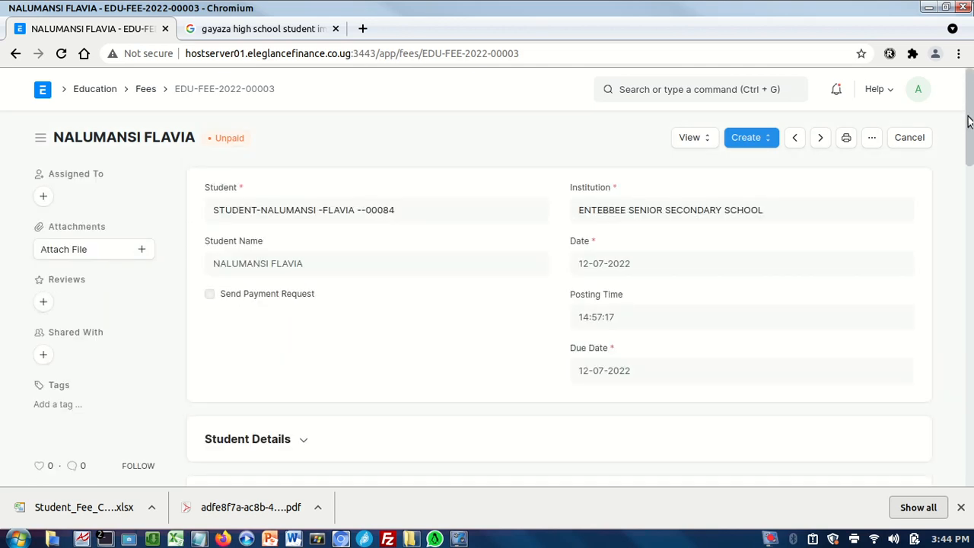
pyautogui.click(871, 139)
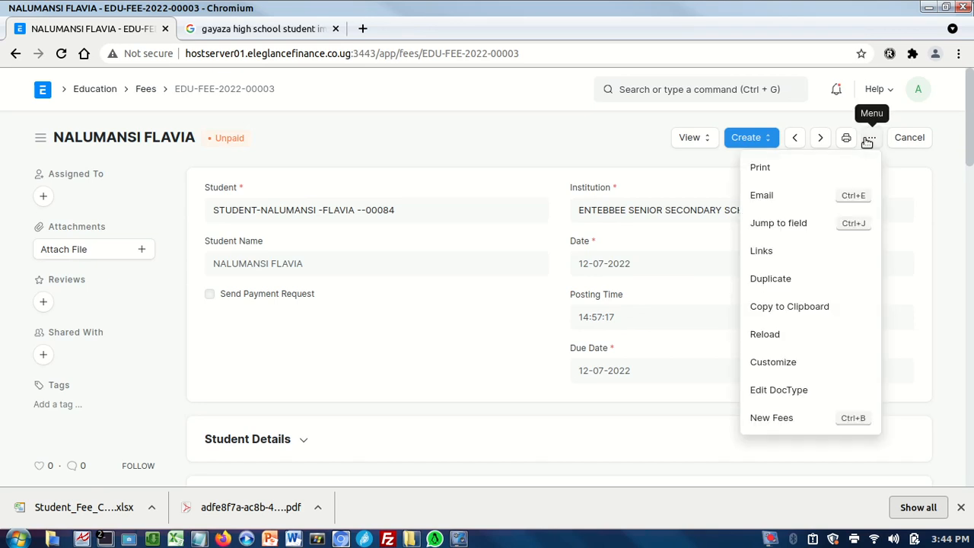
pyautogui.click(956, 200)
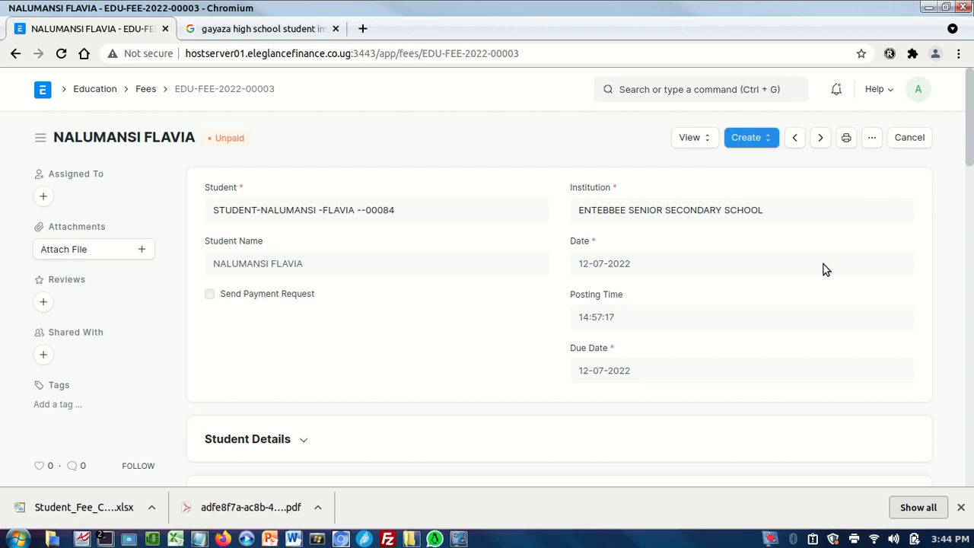
# Create a payment entry from the unpaid fees record and set its mode of payment to Cash.
pyautogui.moveTo(970, 156); pyautogui.dragTo(939, 152)
pyautogui.click(752, 138)
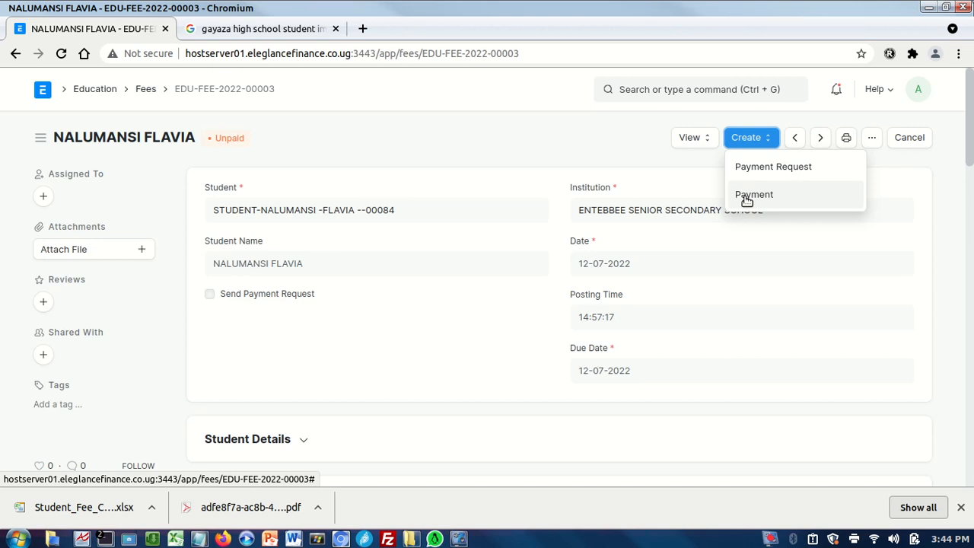
pyautogui.click(747, 197)
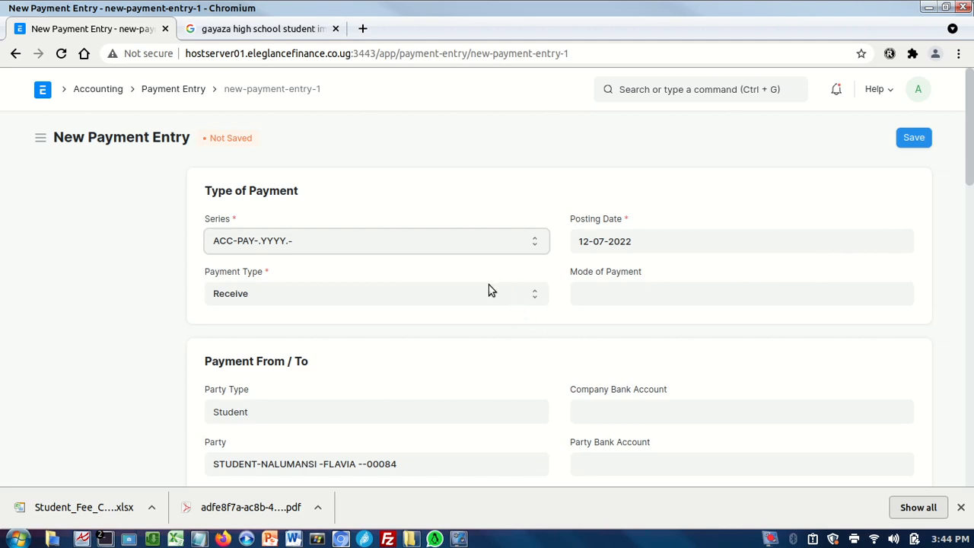
pyautogui.click(586, 298)
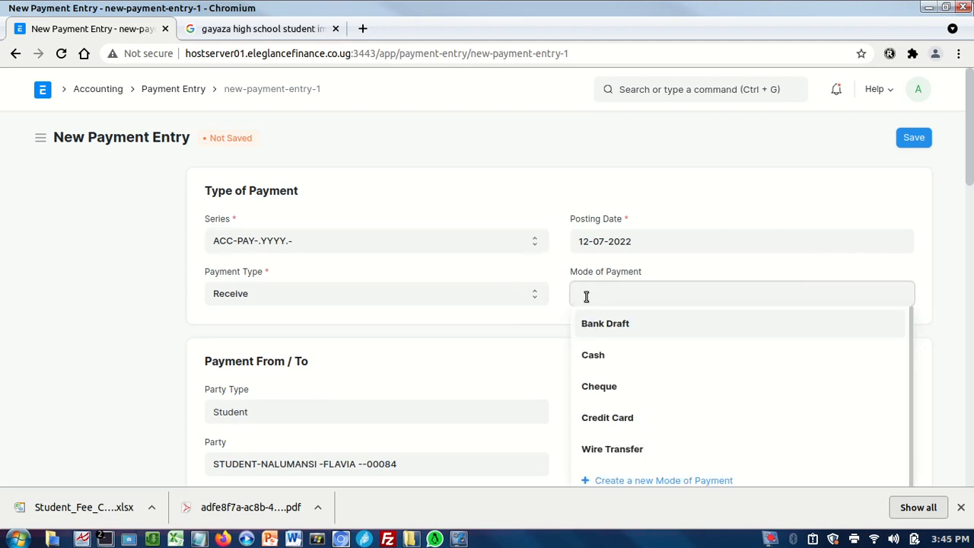
pyautogui.write('CAS')
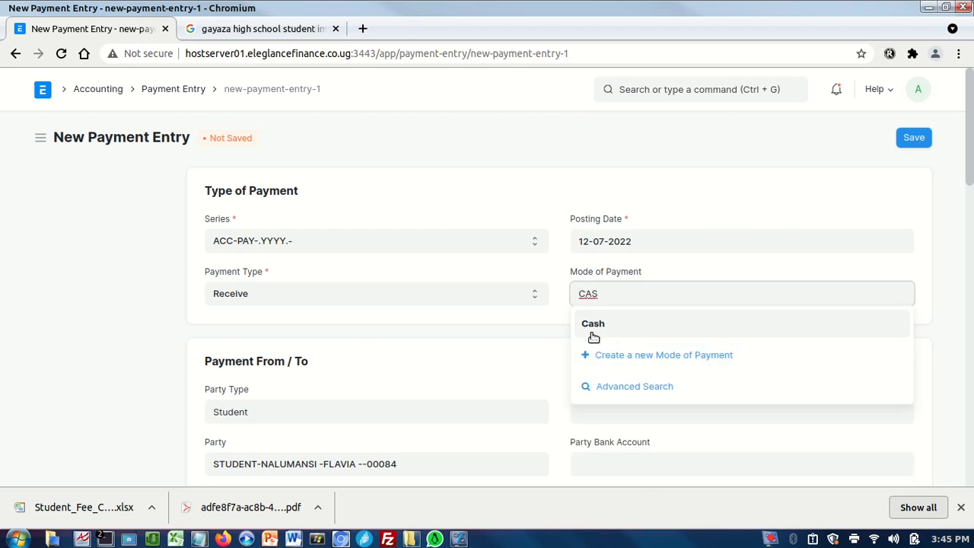
pyautogui.click(594, 335)
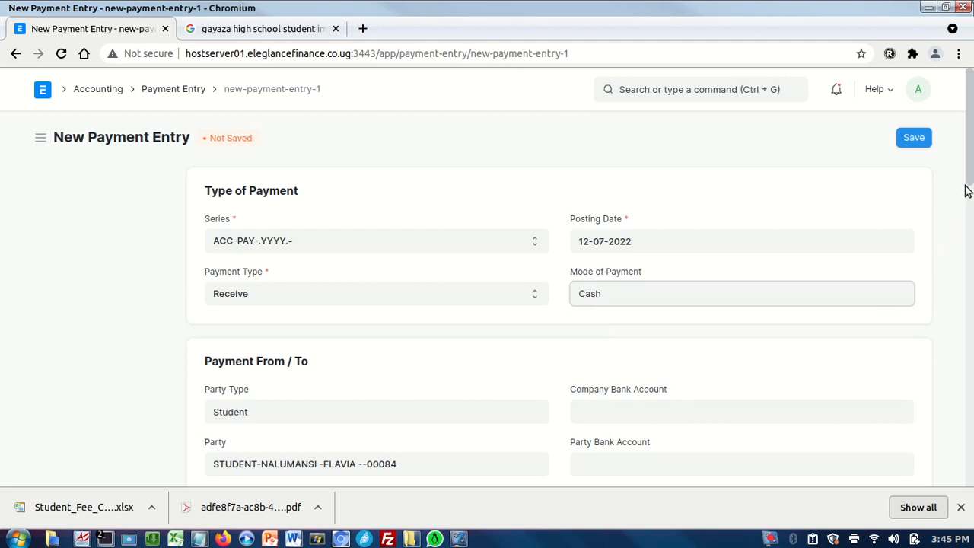
# Set the payment entry's paid amount to 1000000 UGX.
pyautogui.scroll(-3, 966, 190)
pyautogui.moveTo(967, 215); pyautogui.dragTo(969, 273)
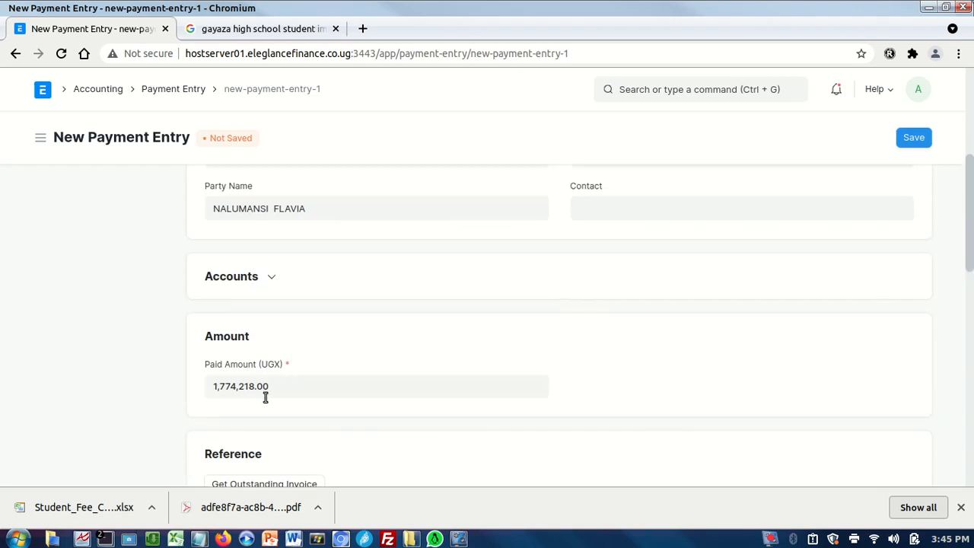
pyautogui.click(305, 389)
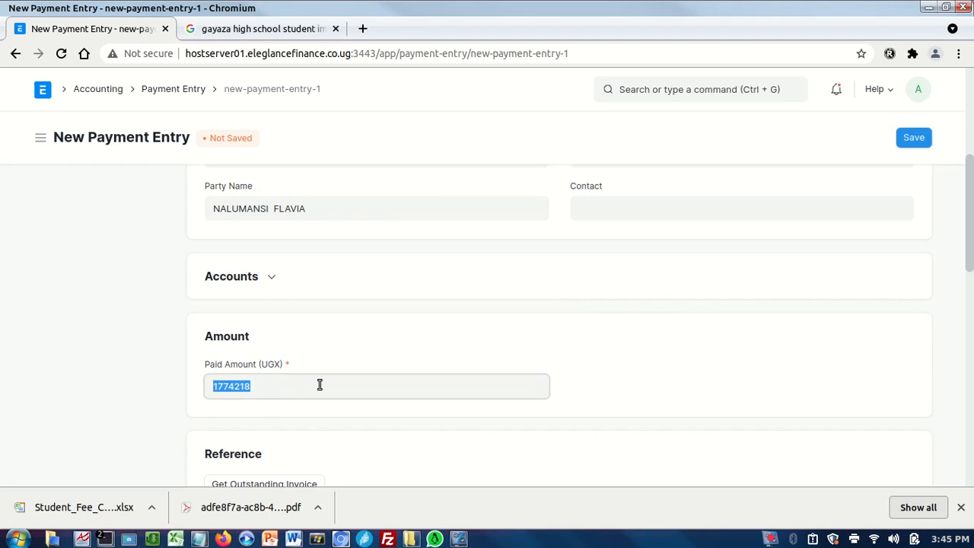
pyautogui.press('BackSpace')
pyautogui.write('1000000')
# Check the payment references, then save the payment entry and submit it permanently.
pyautogui.scroll(-2, 967, 270)
pyautogui.moveTo(969, 277)
pyautogui.mouseDown()
pyautogui.moveTo(968, 292)
pyautogui.moveTo(964, 246)
pyautogui.moveTo(964, 272)
pyautogui.mouseUp()
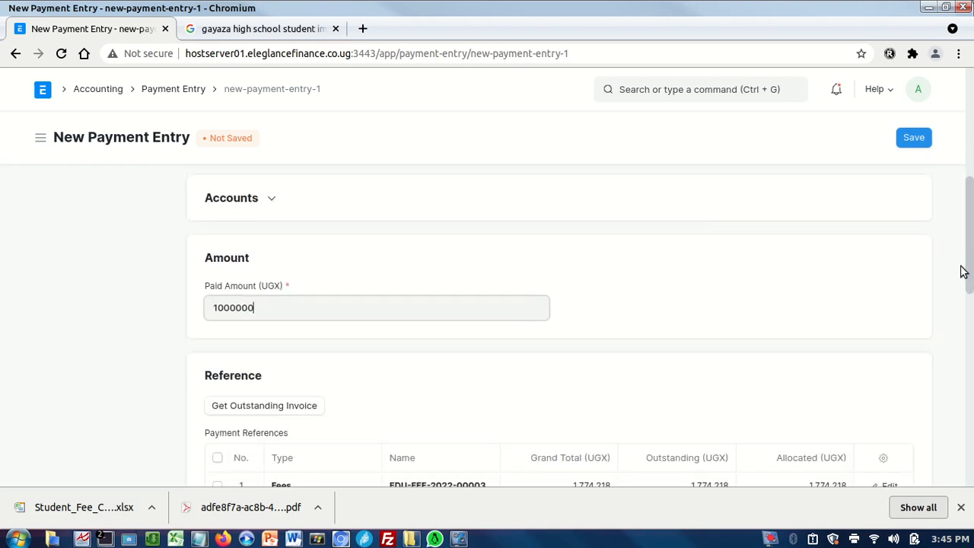
pyautogui.scroll(2, 868, 254)
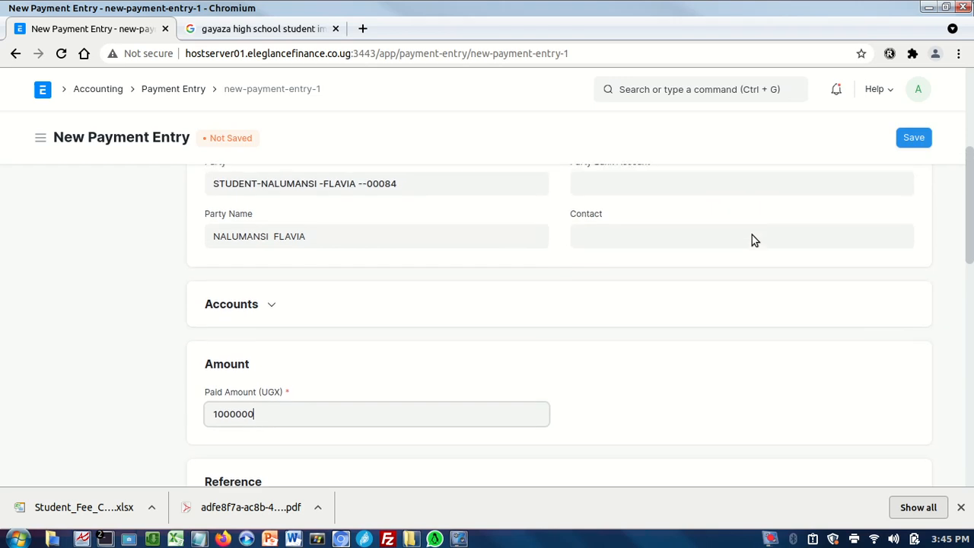
pyautogui.scroll(-7, 753, 239)
pyautogui.scroll(2, 829, 326)
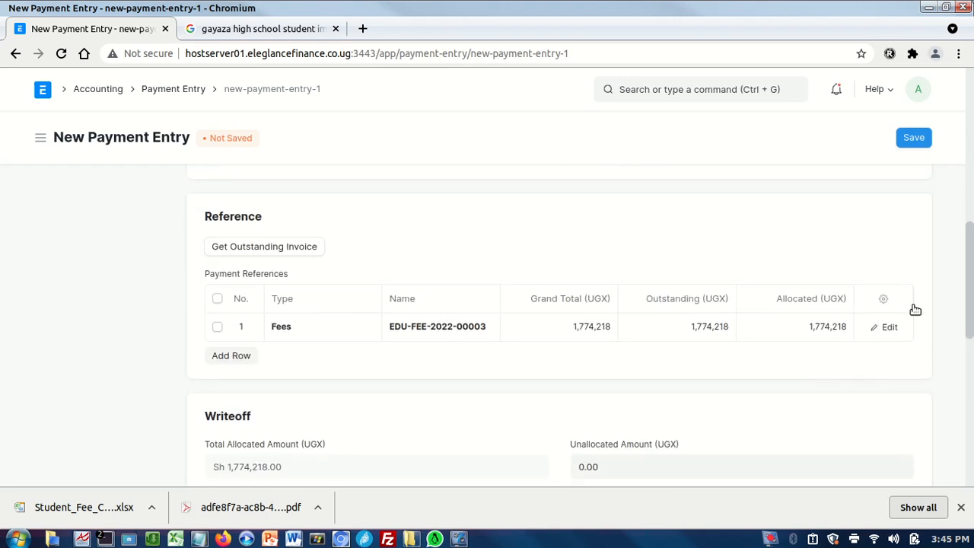
pyautogui.scroll(3, 560, 326)
pyautogui.scroll(-1, 559, 326)
pyautogui.scroll(9, 965, 178)
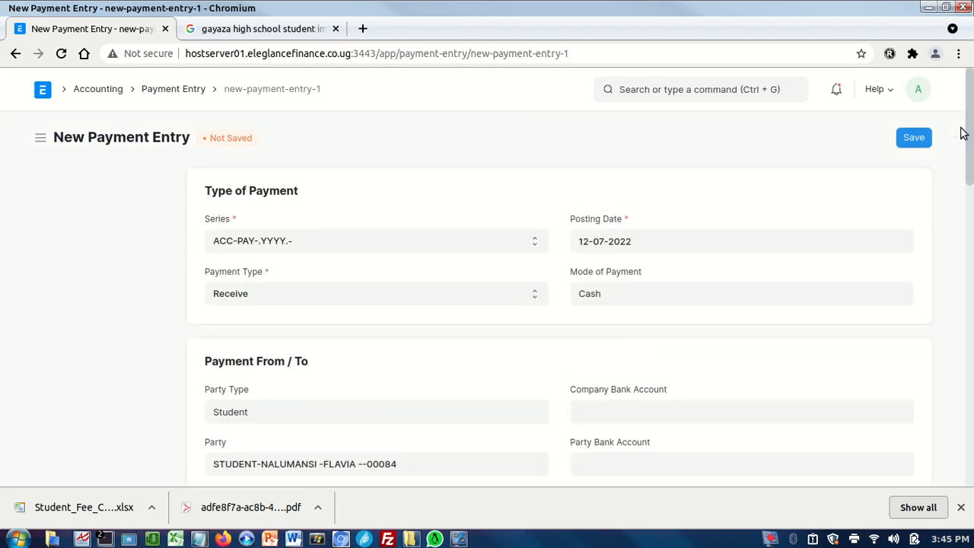
pyautogui.click(903, 139)
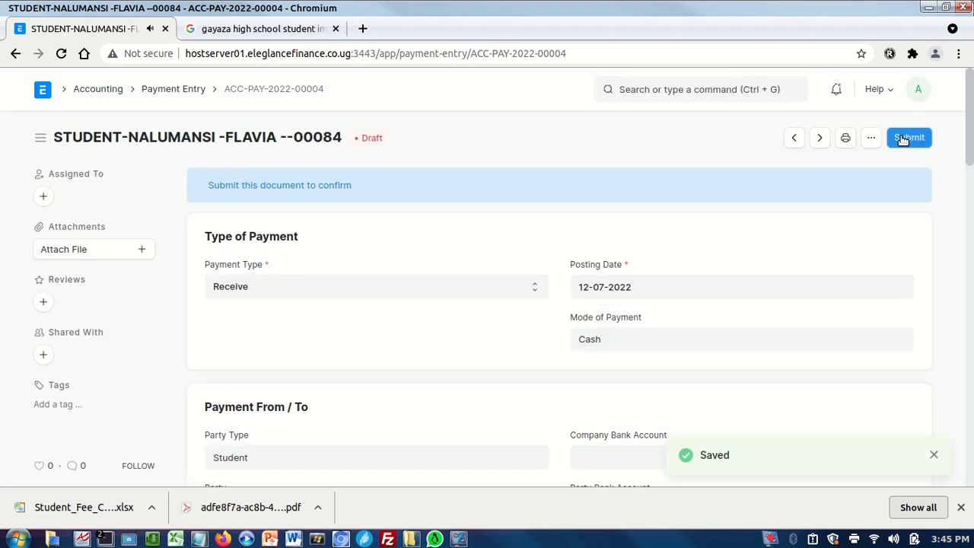
pyautogui.click(903, 140)
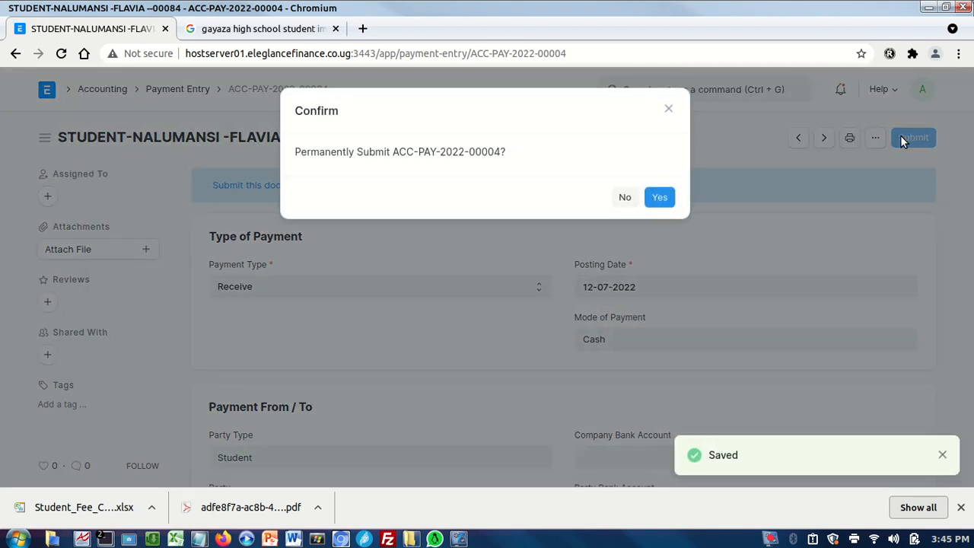
pyautogui.click(658, 200)
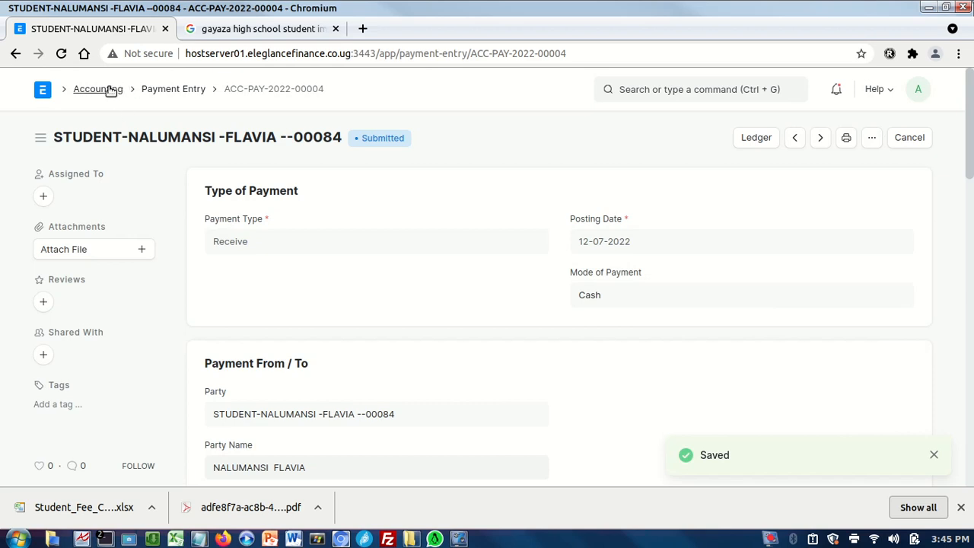
# Return to the Education domain from the home workspace and view the list of unpaid Fees records.
pyautogui.click(42, 92)
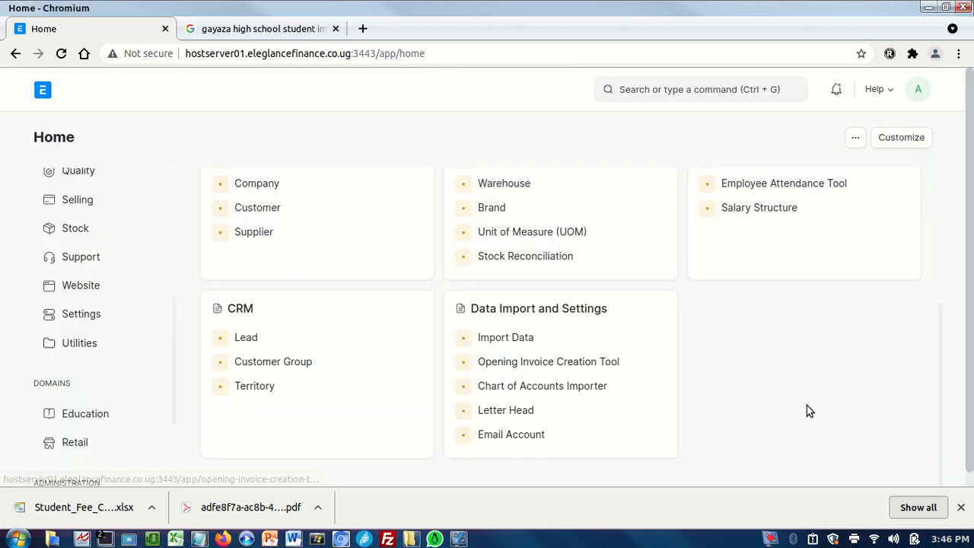
pyautogui.scroll(2, 927, 274)
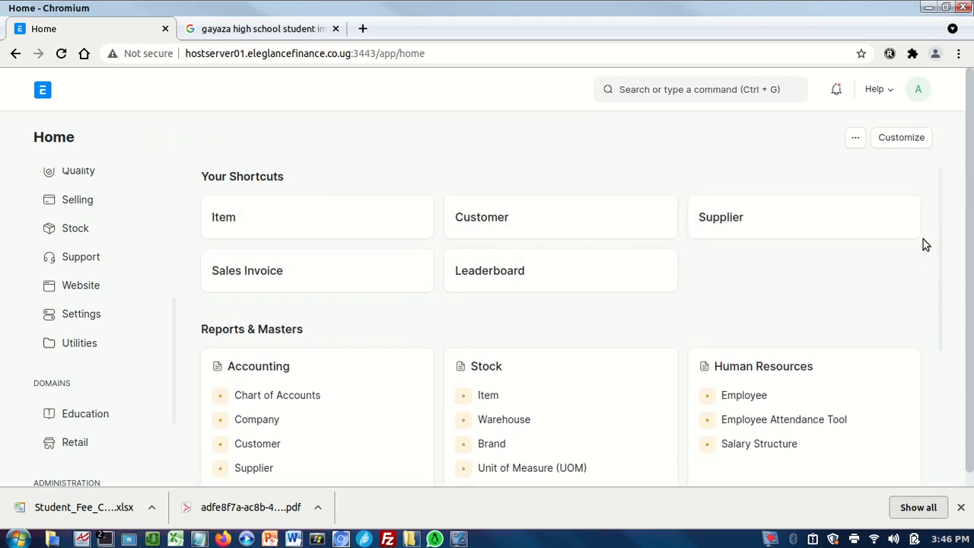
pyautogui.scroll(-2, 903, 280)
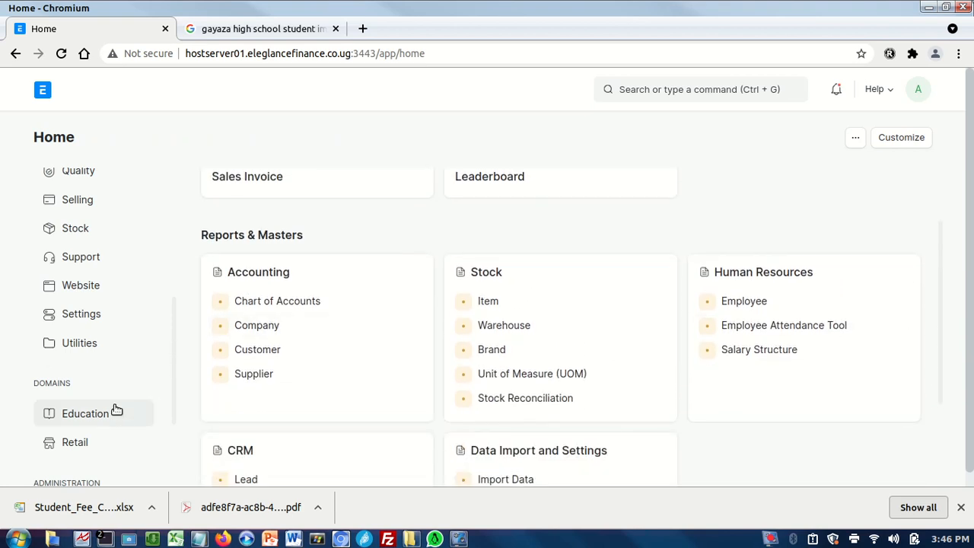
pyautogui.click(87, 411)
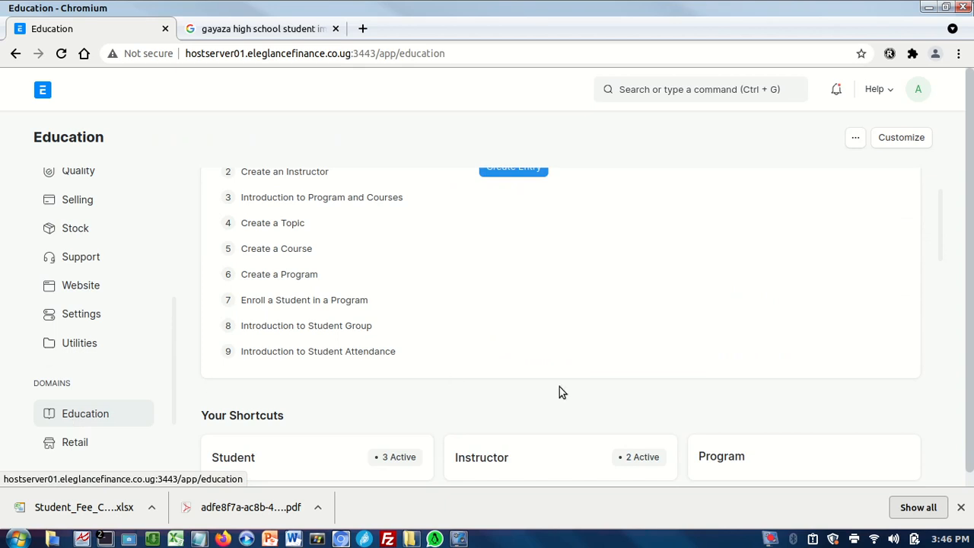
pyautogui.scroll(-2, 940, 267)
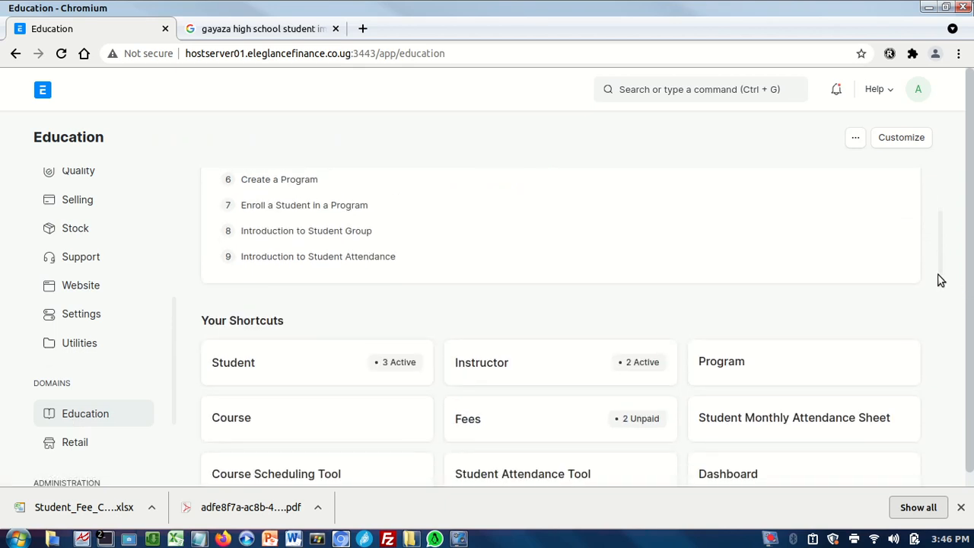
pyautogui.click(470, 416)
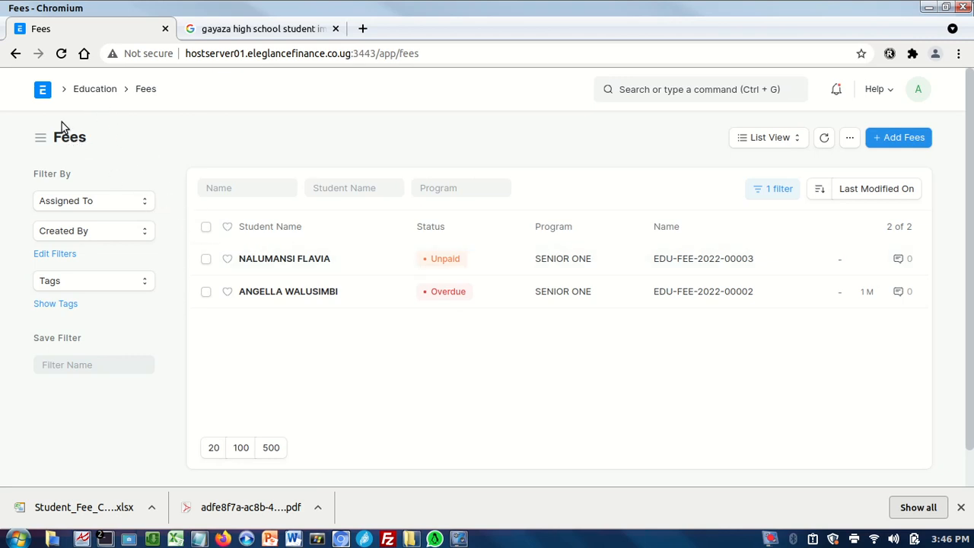
# Open the Student Fee Collection Report from the Education workspace and reload the page to refresh its figures.
pyautogui.click(92, 92)
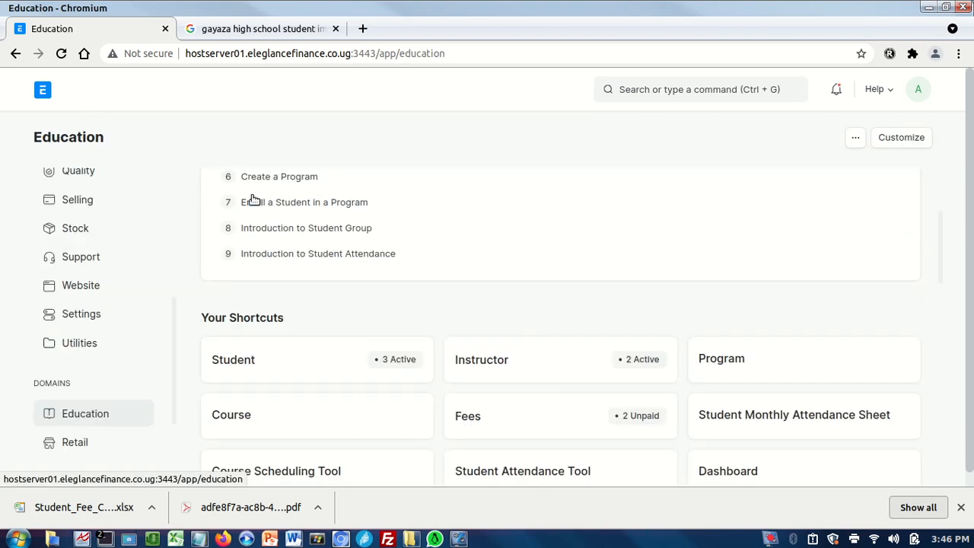
pyautogui.scroll(-7, 943, 267)
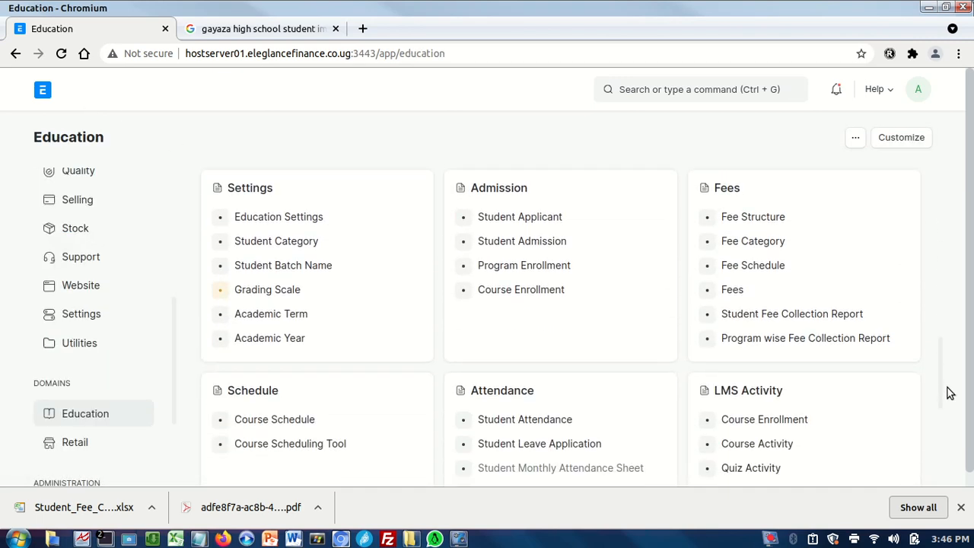
pyautogui.click(785, 319)
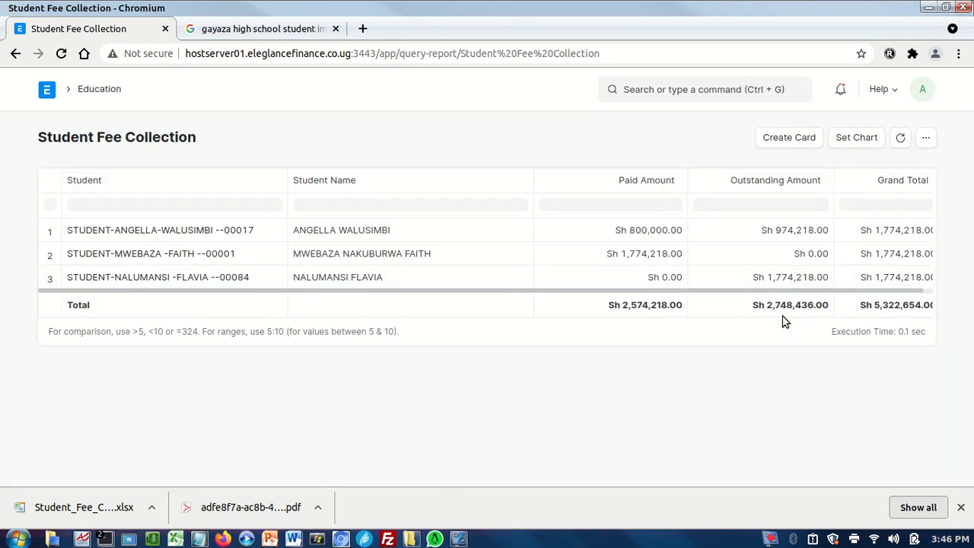
pyautogui.click(359, 251)
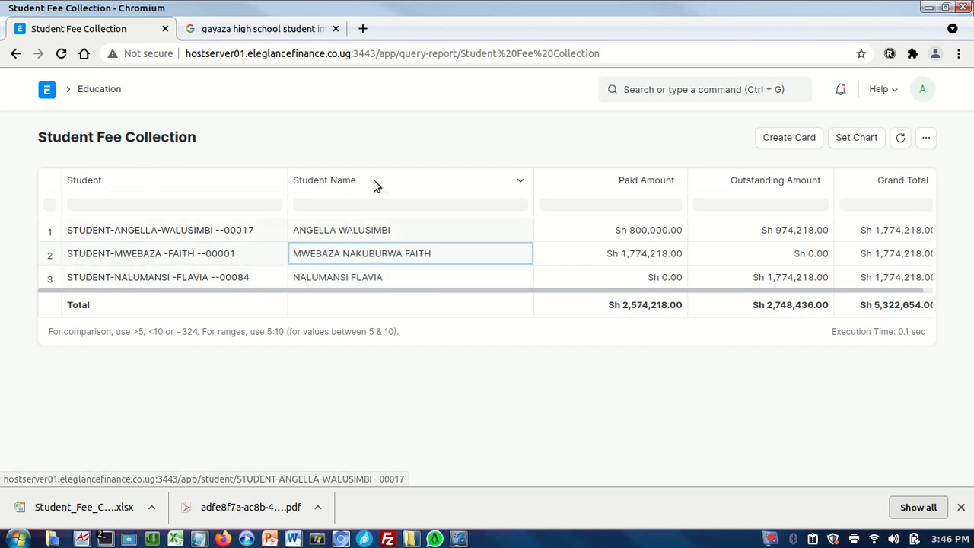
pyautogui.click(61, 53)
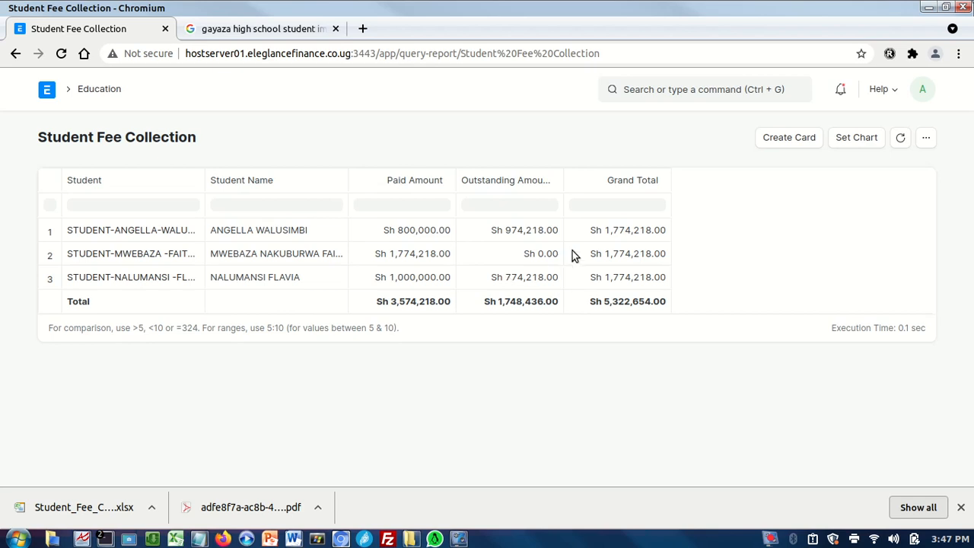
# Log out of the current user account.
pyautogui.click(923, 91)
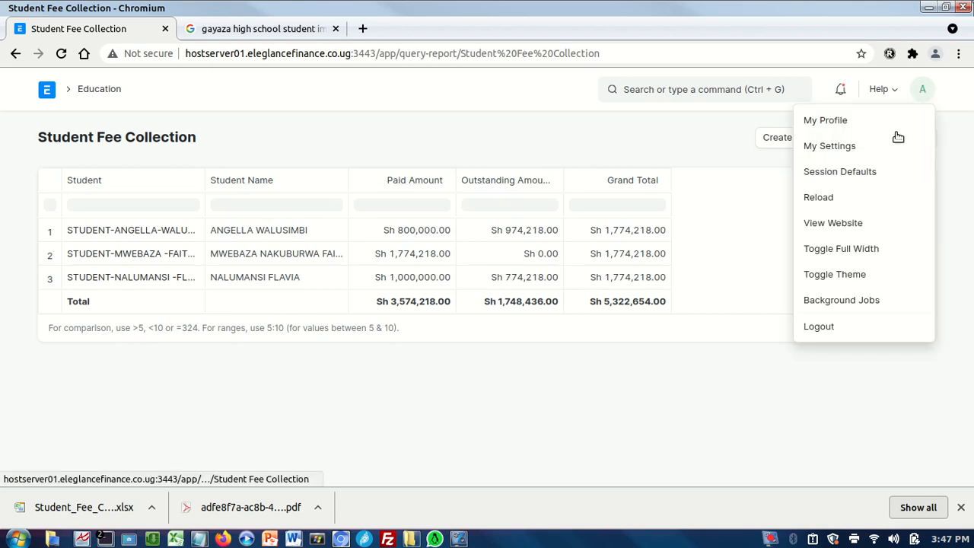
pyautogui.click(820, 330)
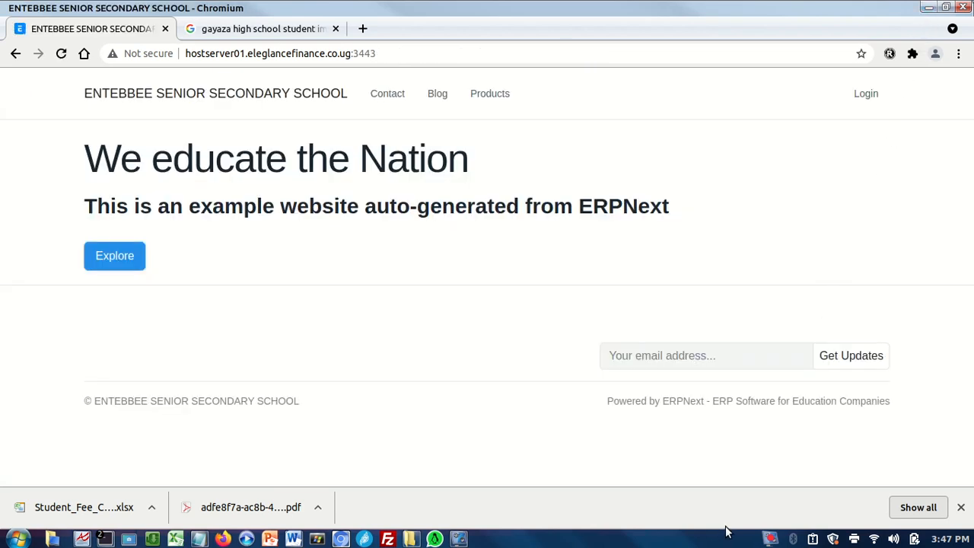
pyautogui.rightClick(769, 537)
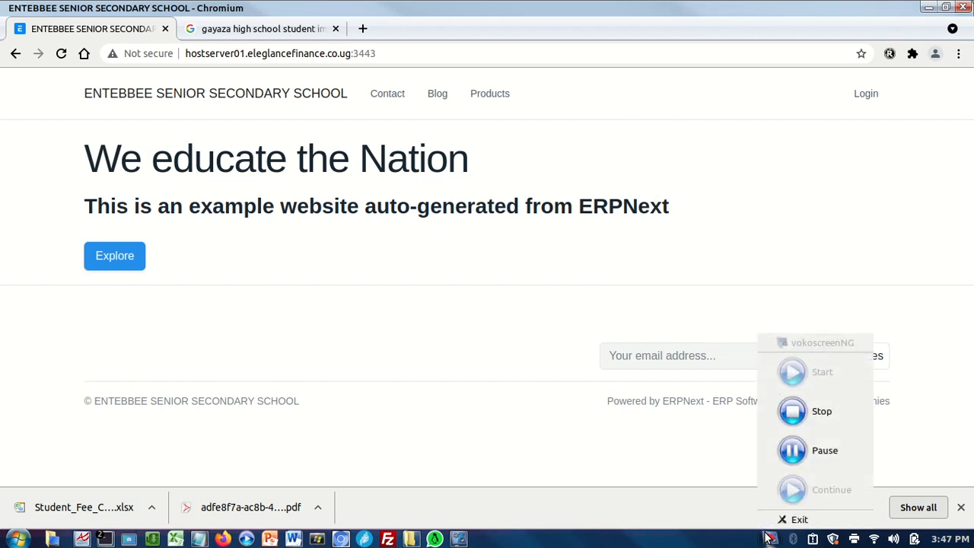